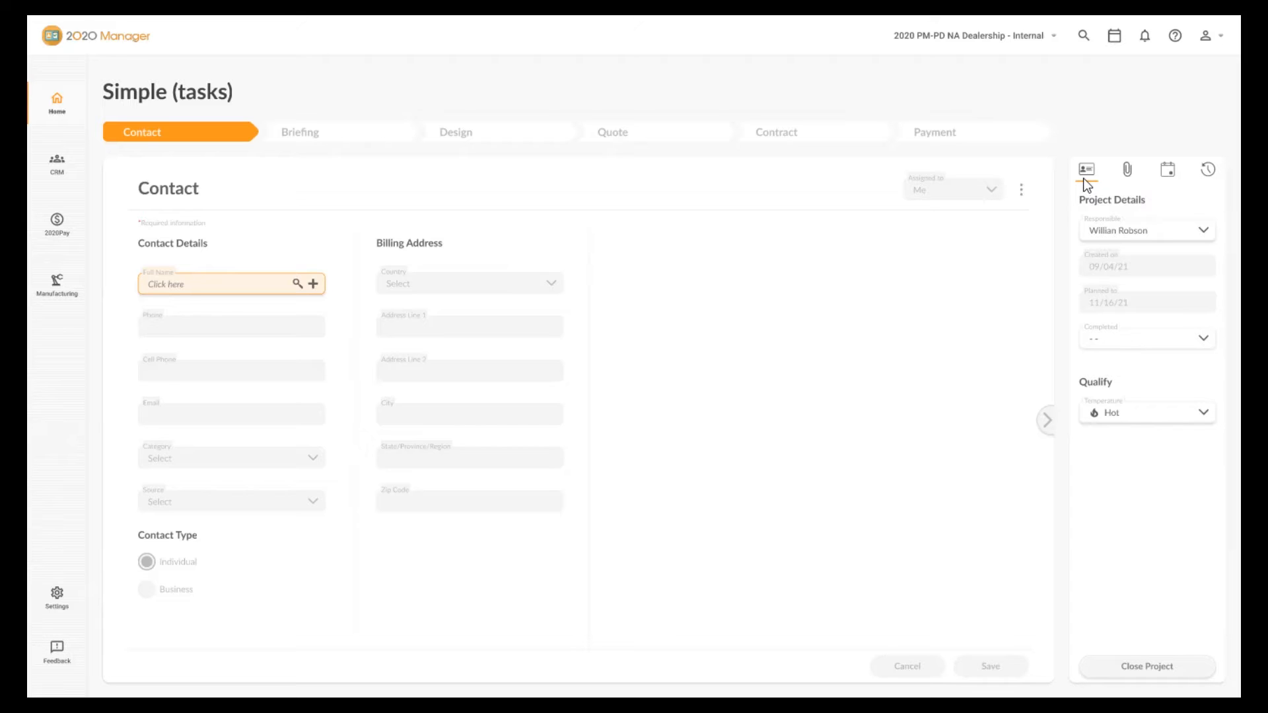
Browse the project side panel's attachments, appointments and activity sections, returning to the project details.
{"action": "left_click", "coordinate": [1126, 173]}
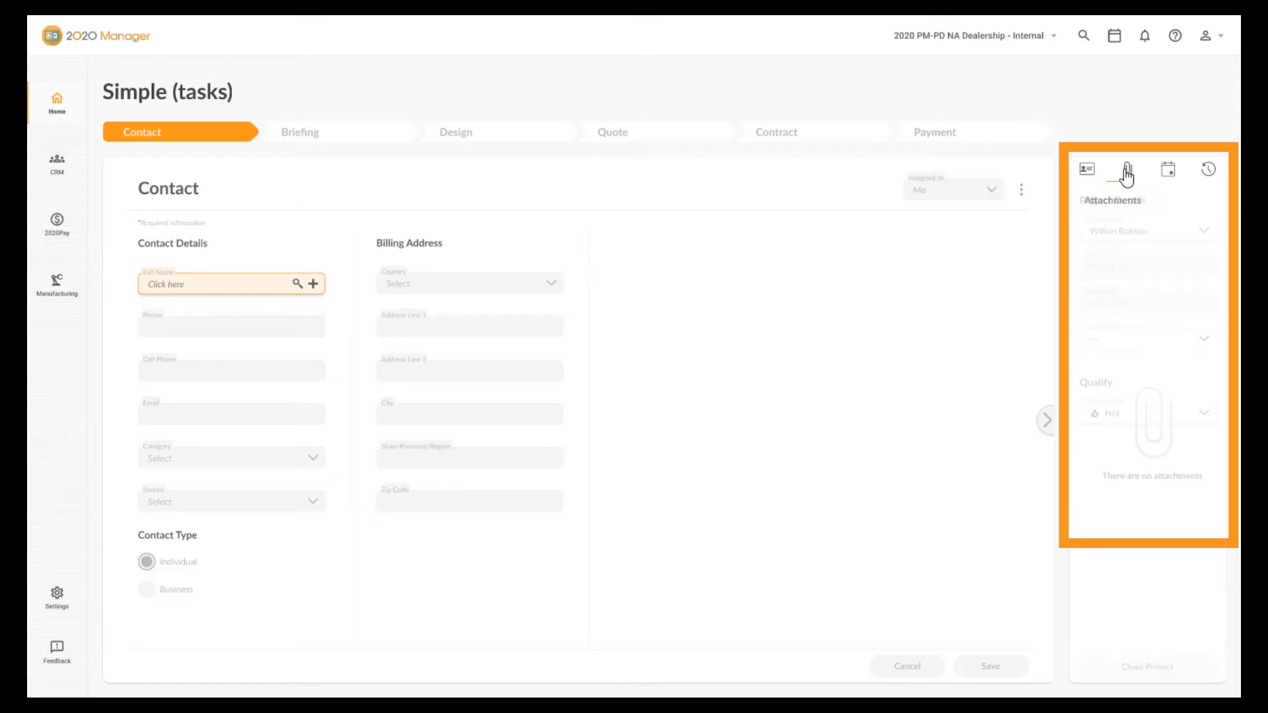
{"action": "left_click", "coordinate": [1170, 172]}
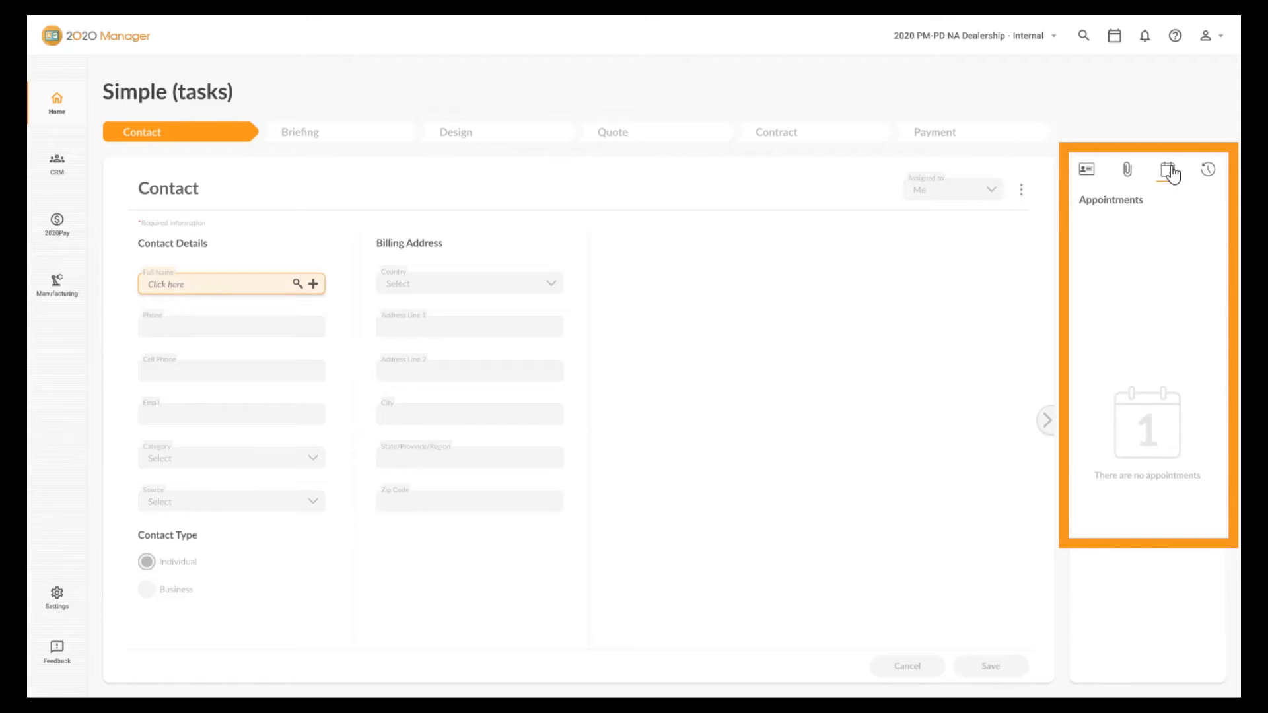
{"action": "left_click", "coordinate": [1206, 174]}
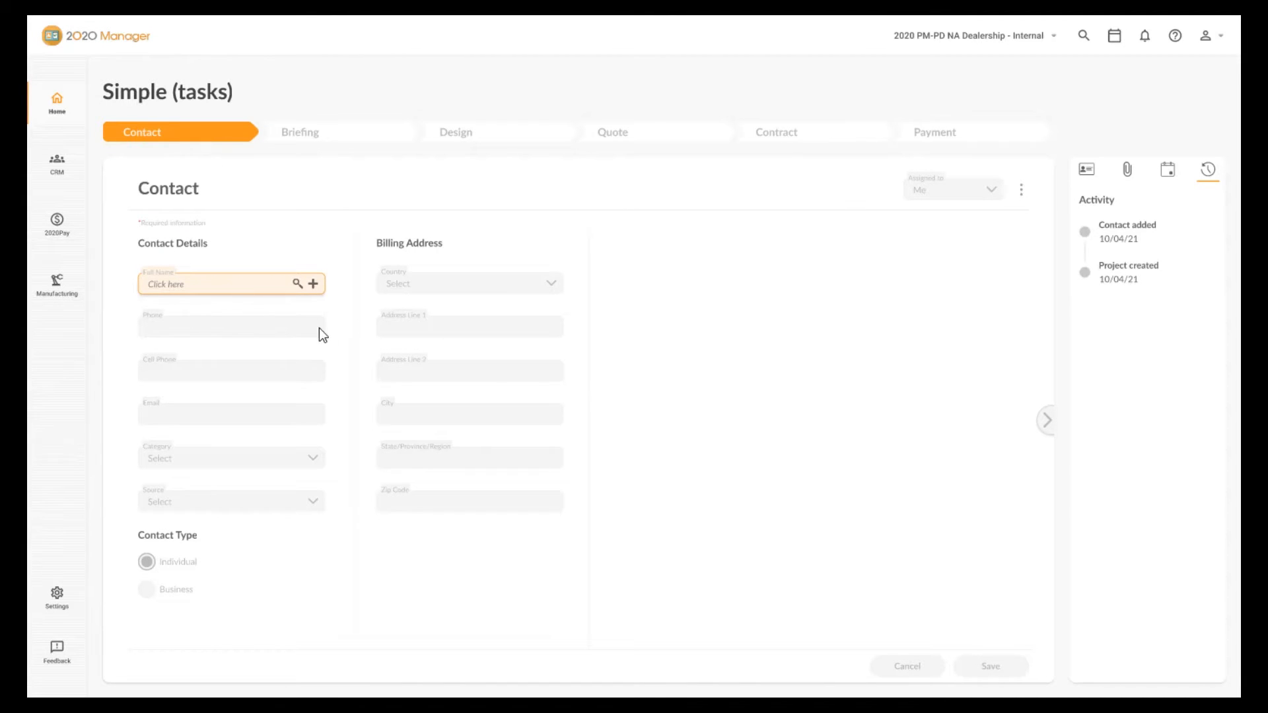
{"action": "left_click", "coordinate": [1088, 175]}
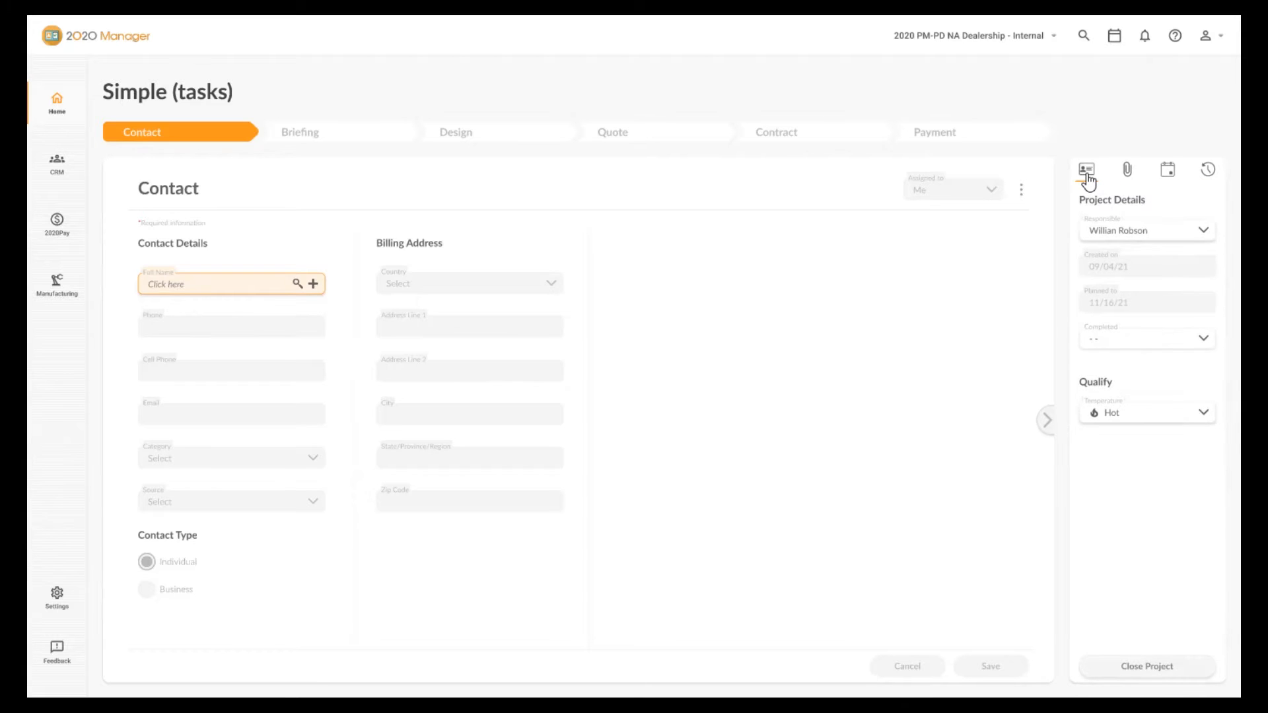
Start entering the customer's full name, add them as a new contact, and save the contact details.
{"action": "left_click", "coordinate": [173, 283]}
{"action": "type", "text": "Ala"}
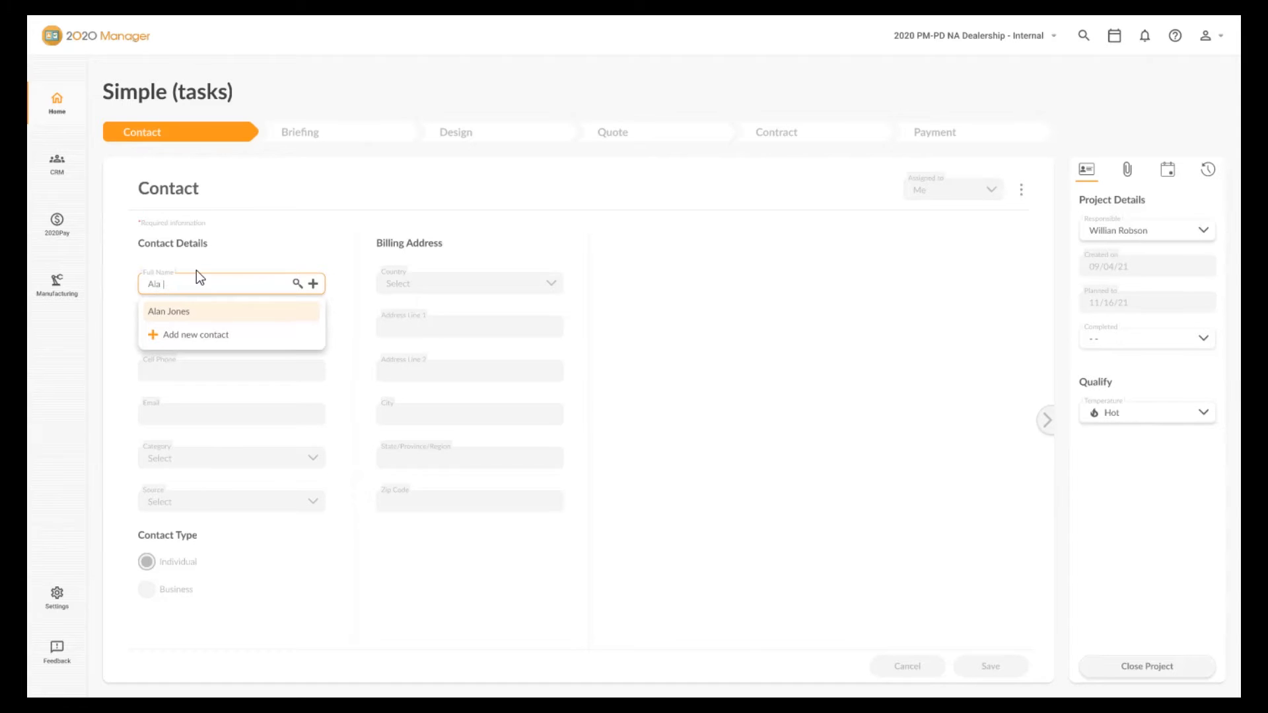
{"action": "left_click", "coordinate": [192, 338]}
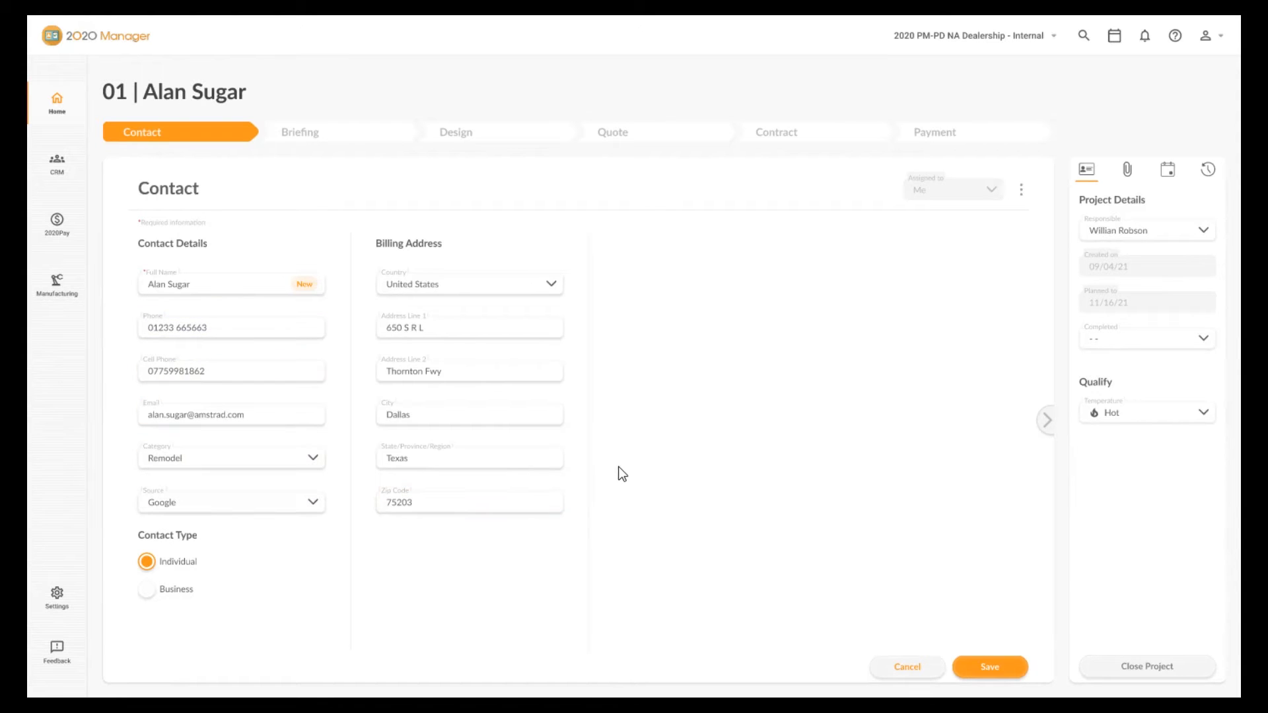
{"action": "left_click", "coordinate": [1011, 667]}
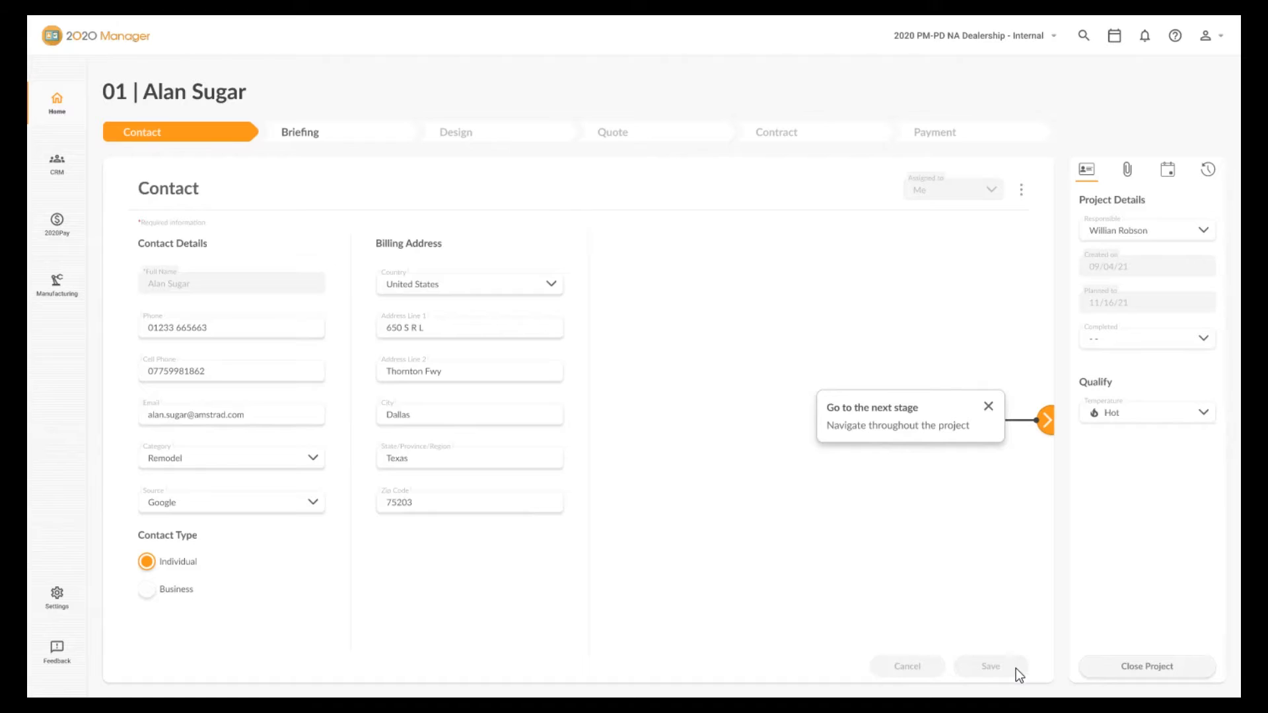
In the Briefing stage, tick Kitchen, Oak finish, Flooring and Oven/Range, and save the briefing.
{"action": "left_click", "coordinate": [1047, 421]}
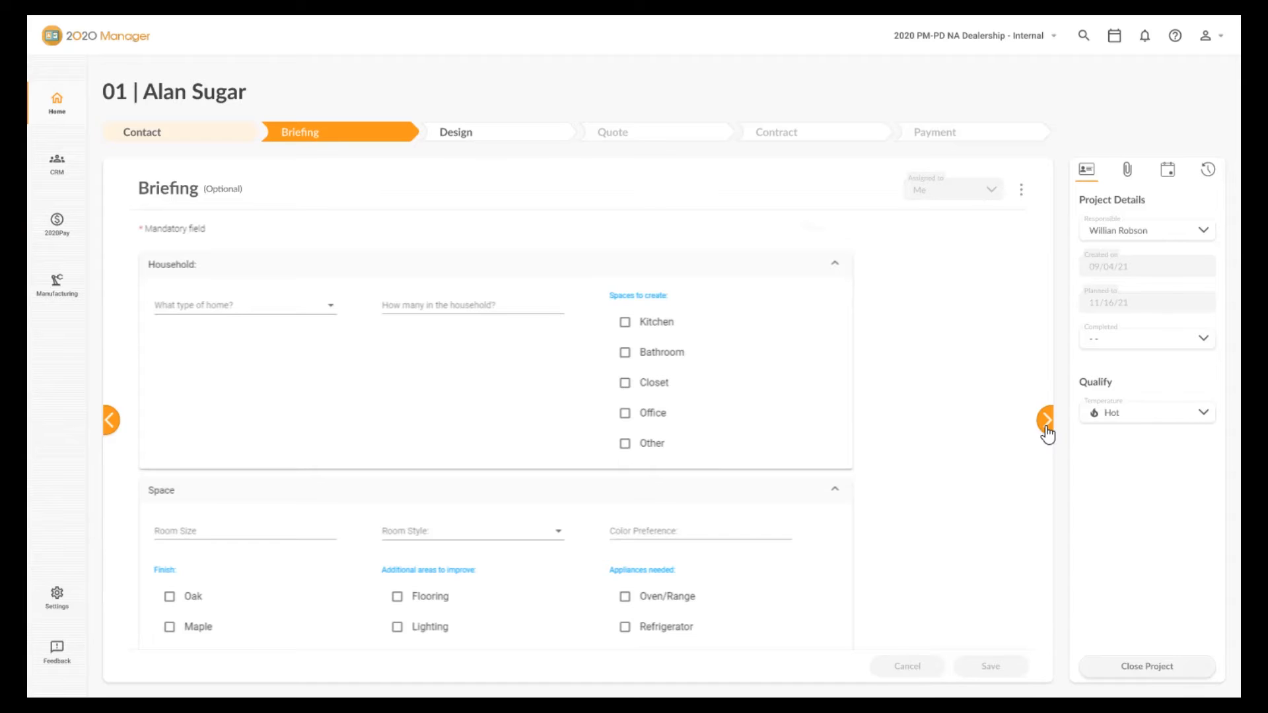
{"action": "left_click", "coordinate": [625, 323]}
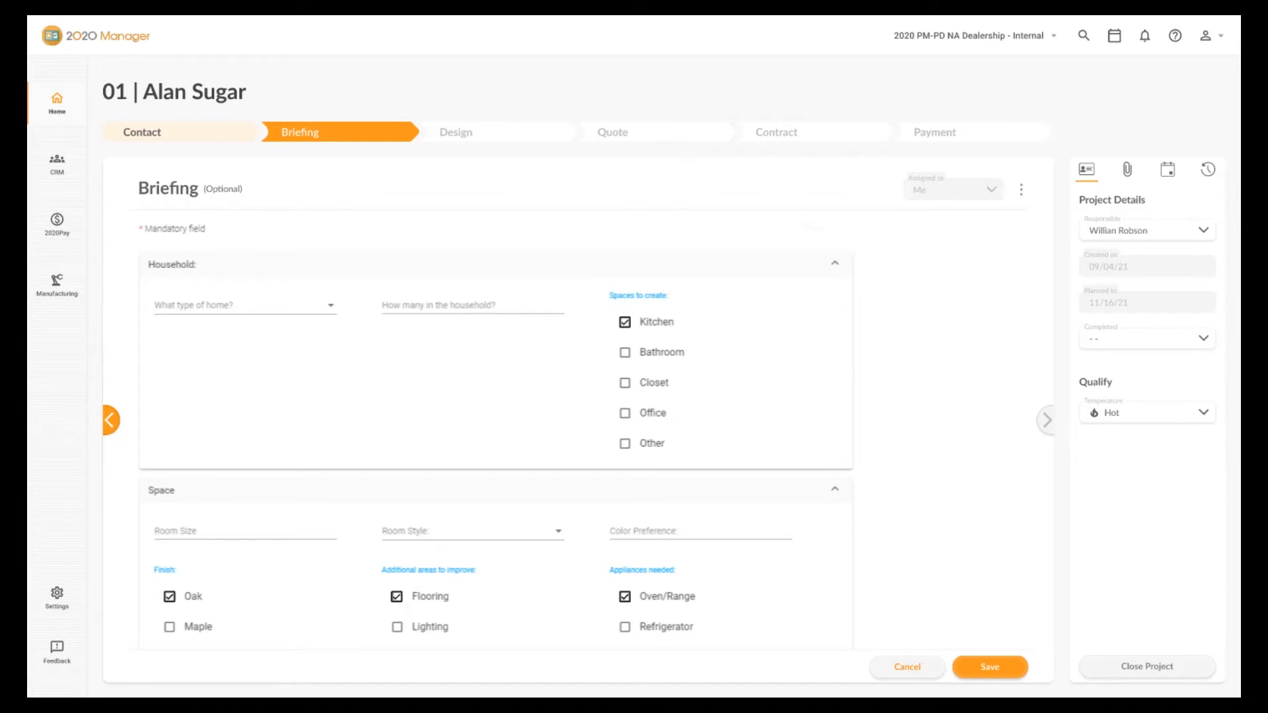
{"action": "left_click", "coordinate": [1012, 669]}
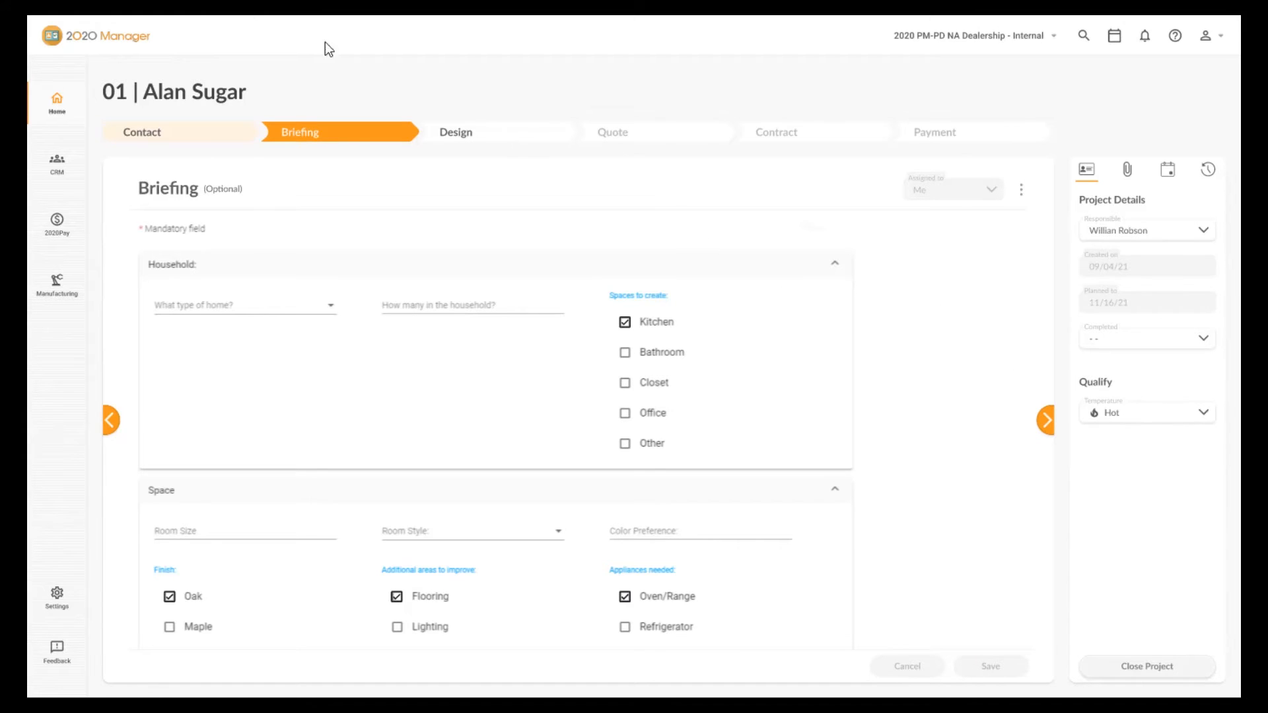
Move to the Design stage and add the kitchen, bathroom and bedroom designs from the design list.
{"action": "left_click", "coordinate": [1047, 420]}
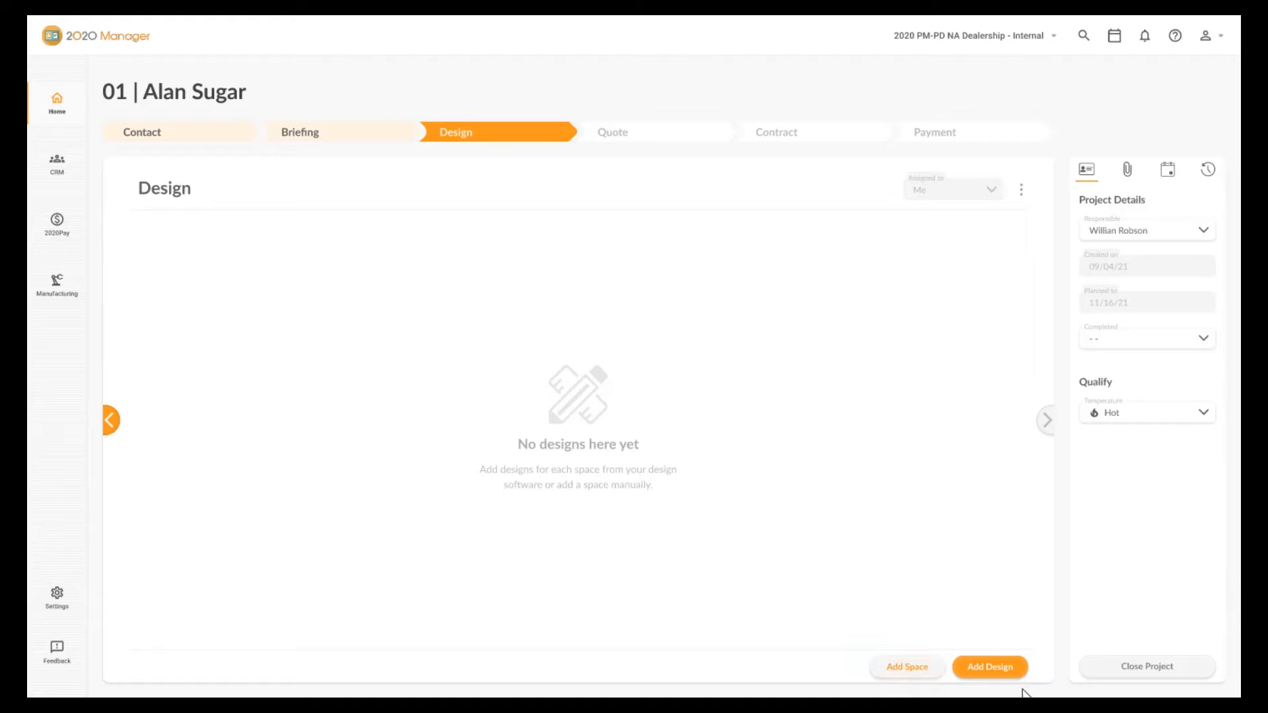
{"action": "left_click", "coordinate": [991, 666]}
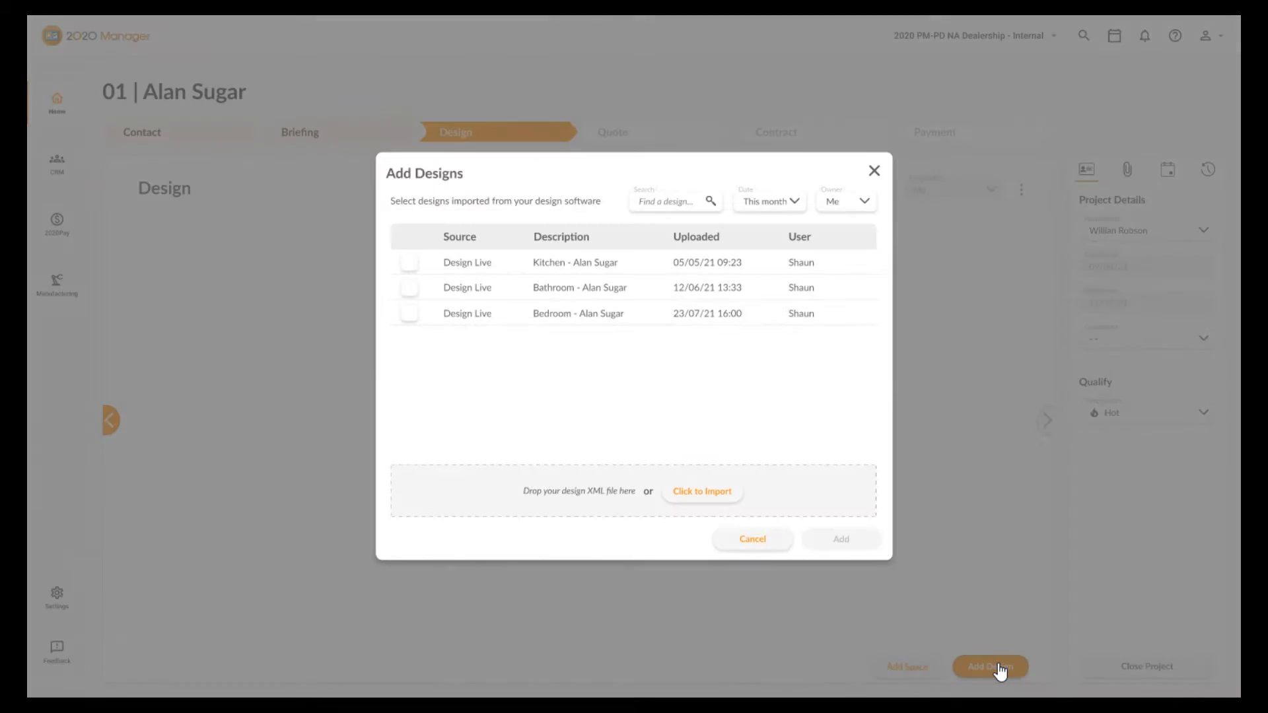
{"action": "left_click", "coordinate": [409, 268]}
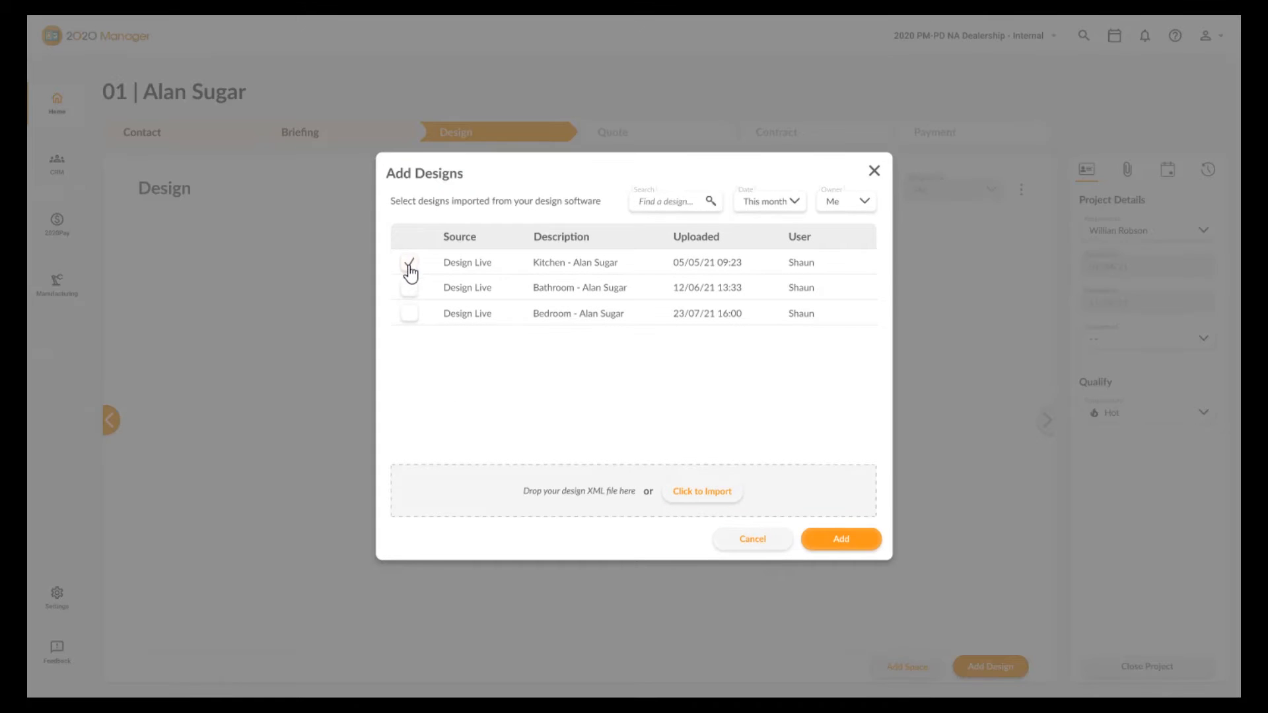
{"action": "left_click", "coordinate": [410, 289]}
{"action": "left_click", "coordinate": [410, 315]}
{"action": "left_click", "coordinate": [840, 540]}
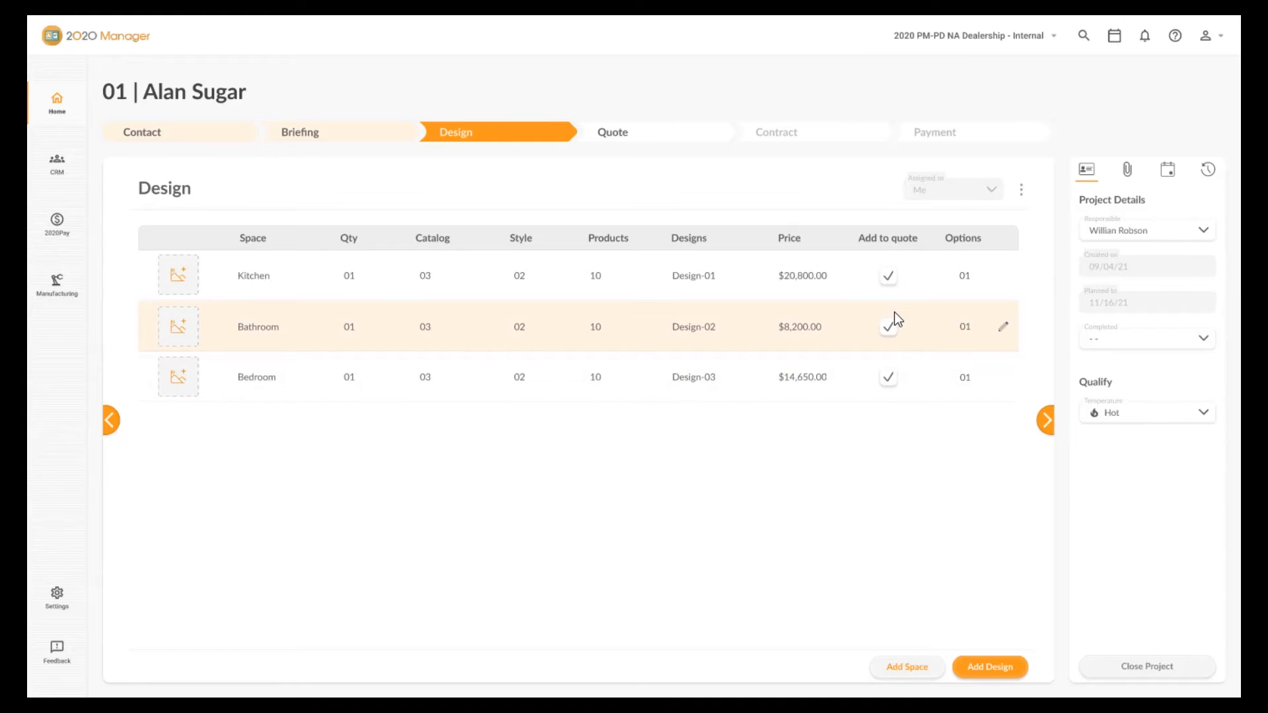
Import an image thumbnail for the Kitchen design.
{"action": "left_click", "coordinate": [190, 283]}
{"action": "left_click", "coordinate": [636, 383]}
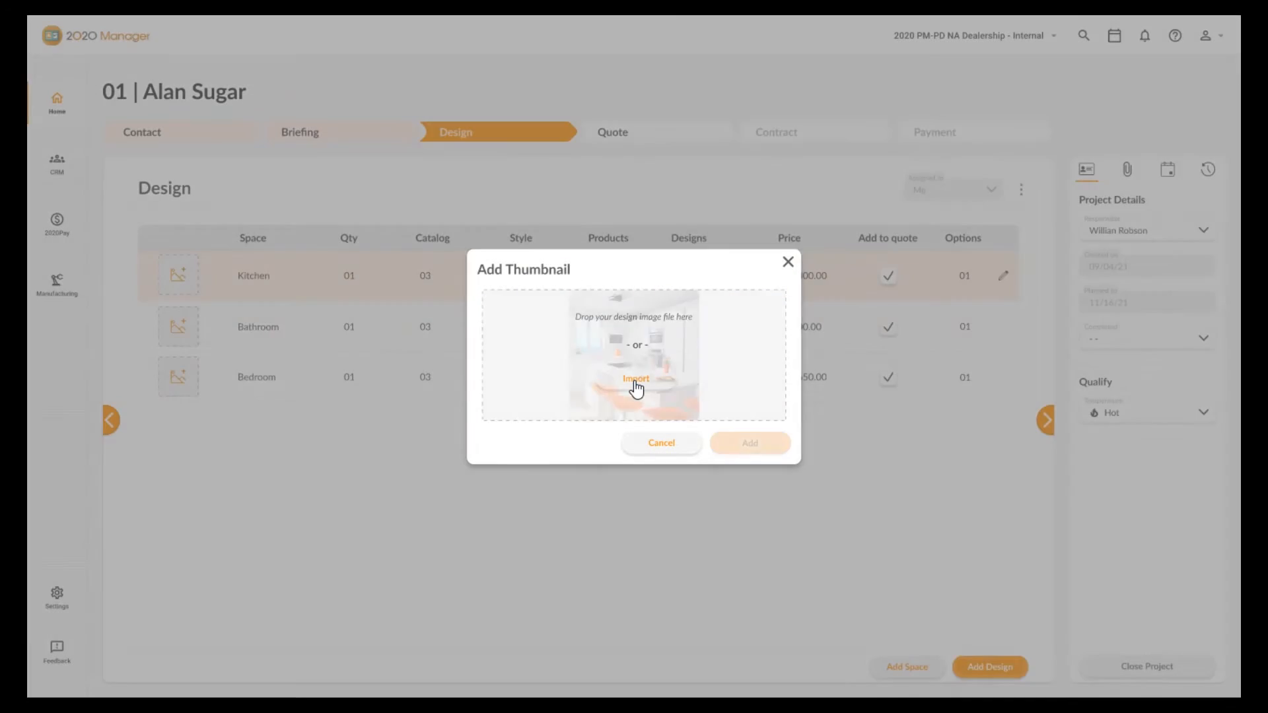
{"action": "left_click", "coordinate": [760, 449]}
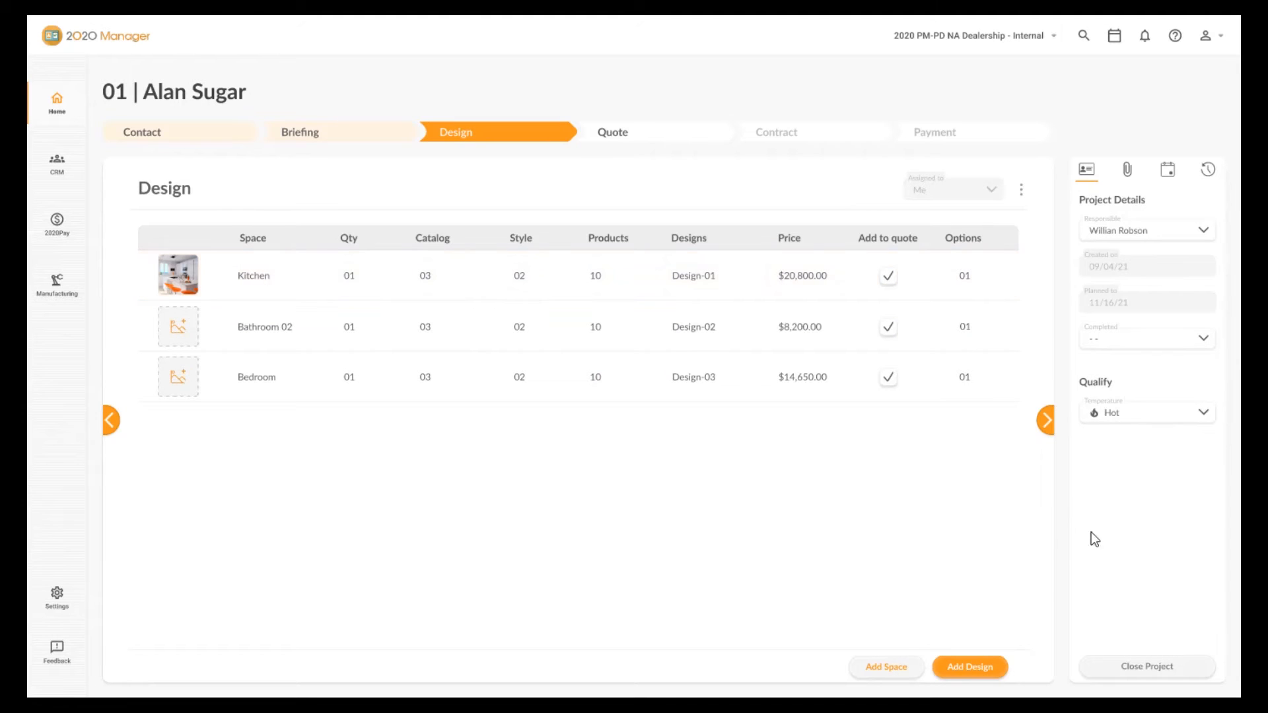
In the Quote stage, generate 03 installments every 30 days starting 01th Oct 2021, then generate the quote.
{"action": "left_click", "coordinate": [1049, 421]}
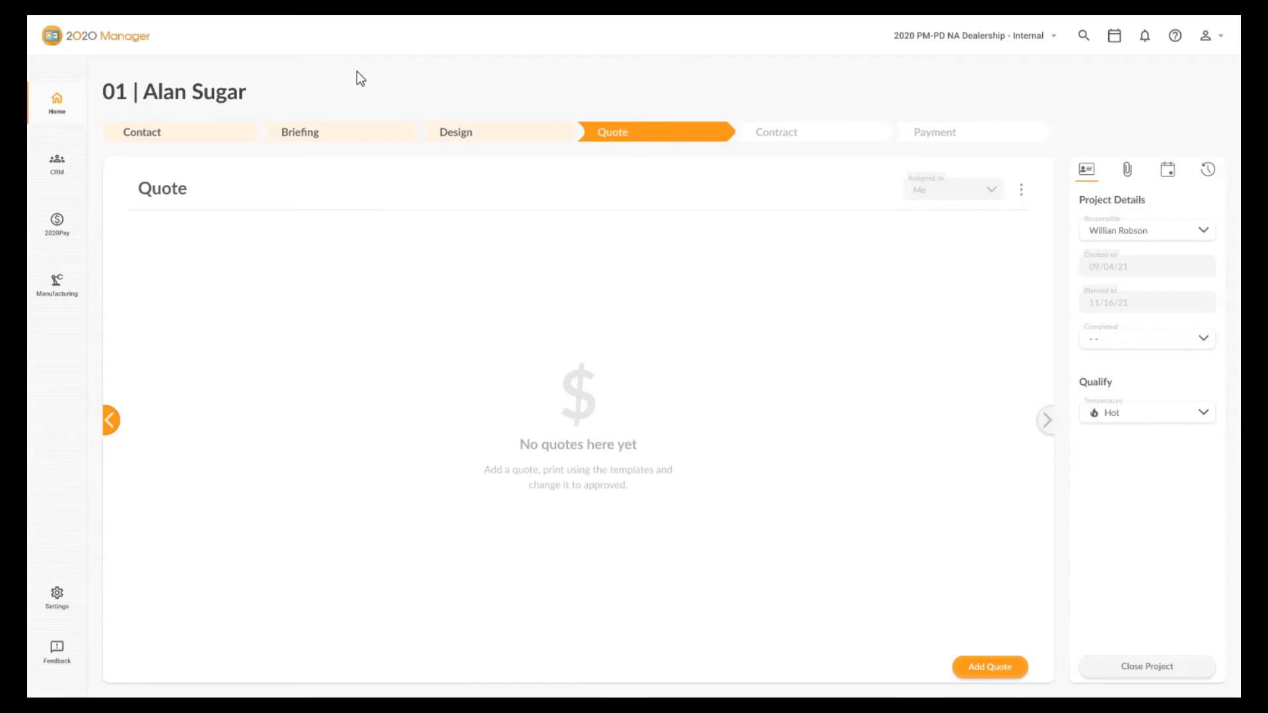
{"action": "left_click", "coordinate": [1001, 673]}
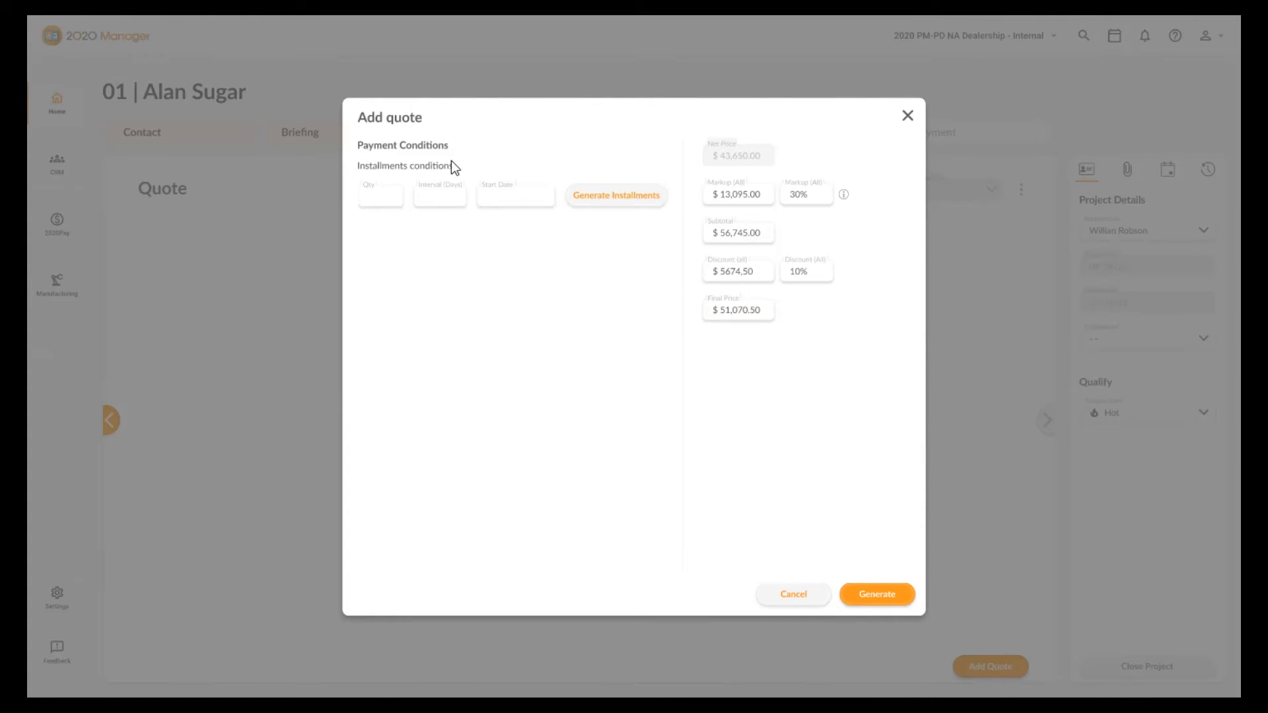
{"action": "left_click", "coordinate": [372, 197]}
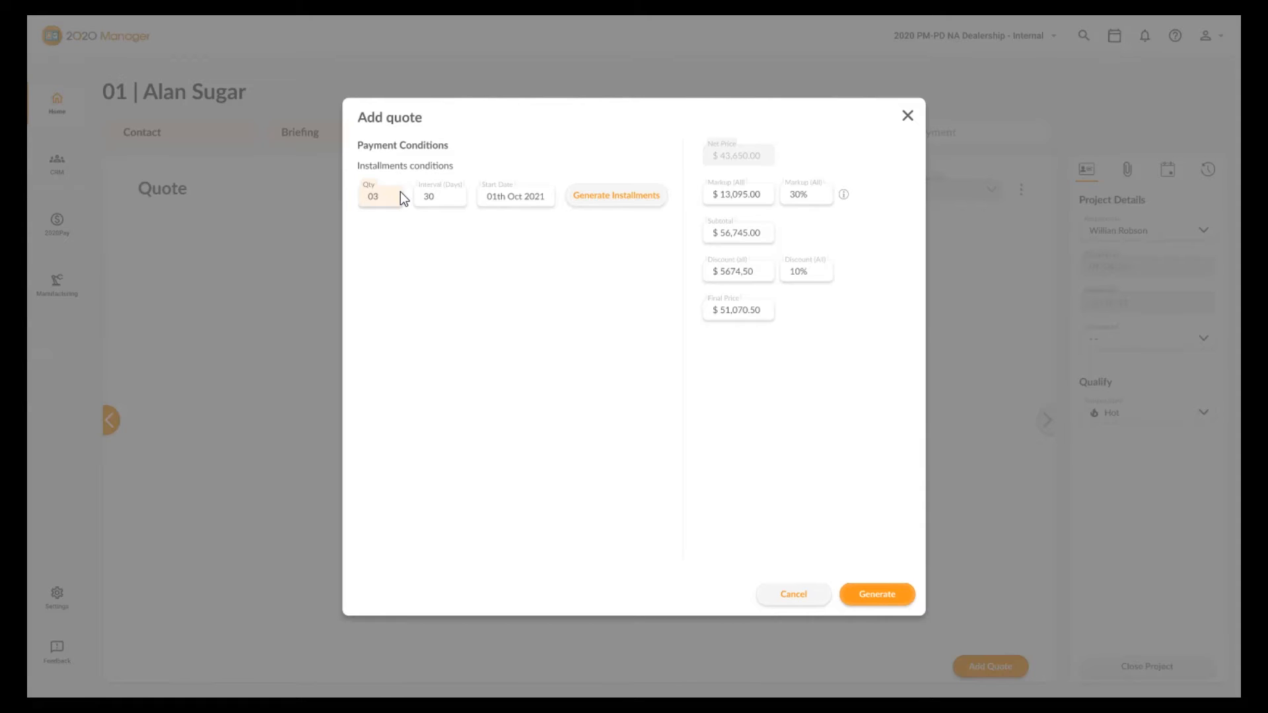
{"action": "left_click", "coordinate": [633, 198]}
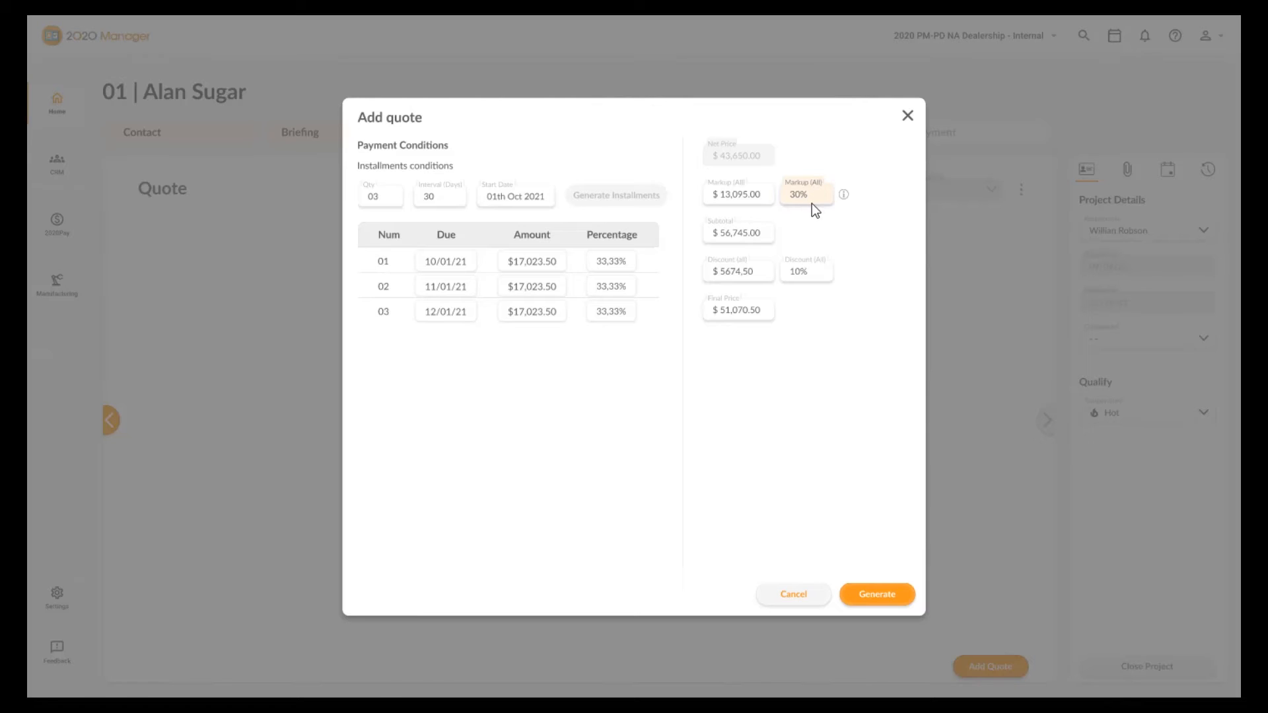
{"action": "left_click", "coordinate": [879, 593]}
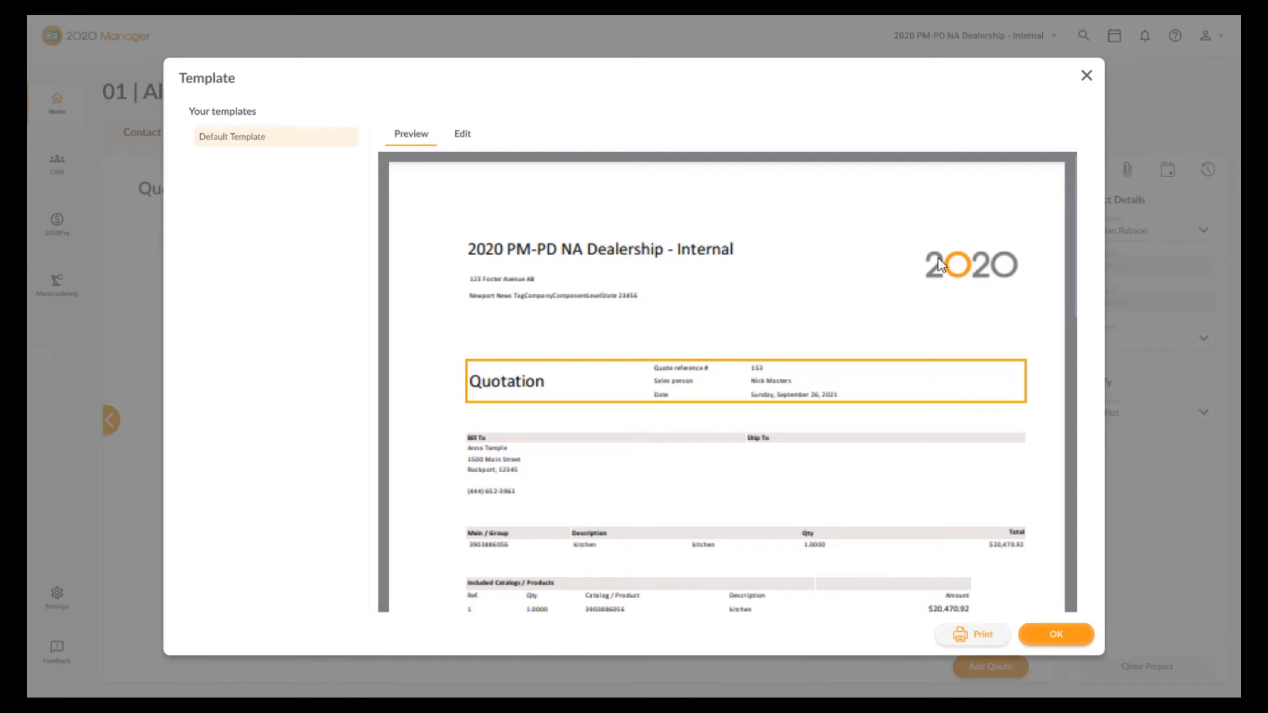
Review the quote template in its preview and edit views, then accept it.
{"action": "scroll", "coordinate": [594, 323], "scroll_direction": "down", "scroll_amount": 10}
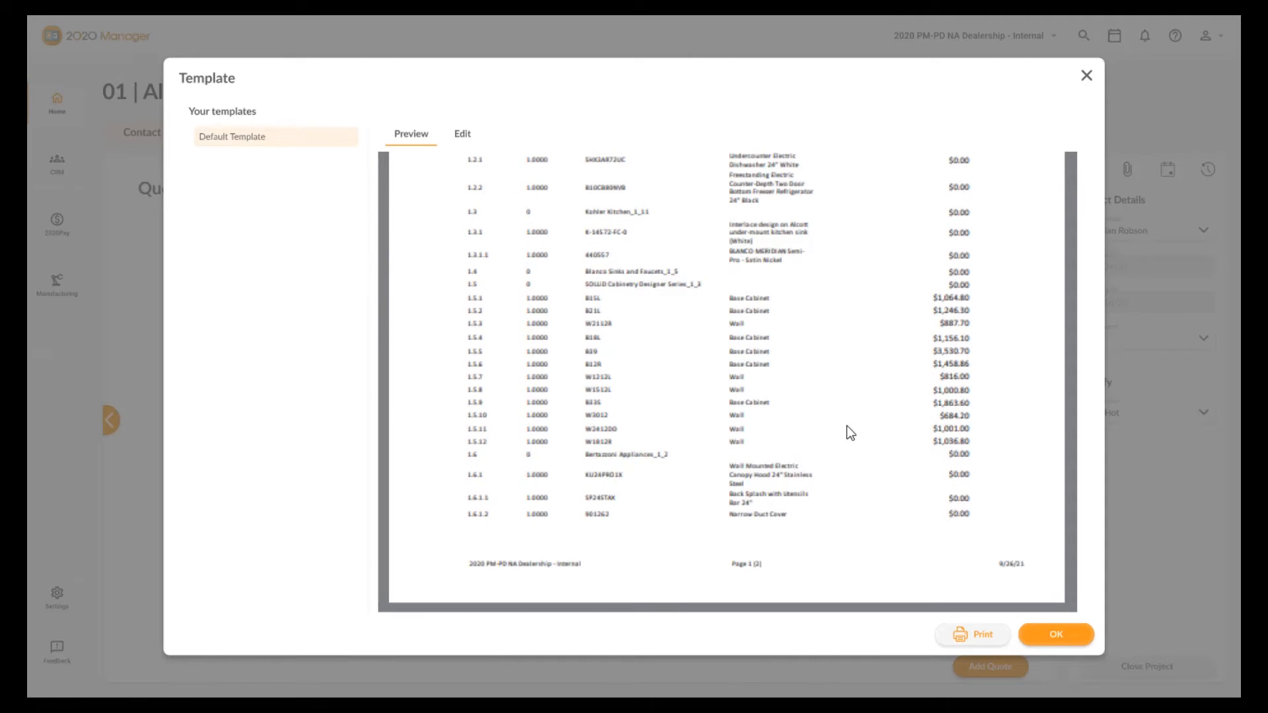
{"action": "scroll", "coordinate": [882, 441], "scroll_direction": "up", "scroll_amount": 10}
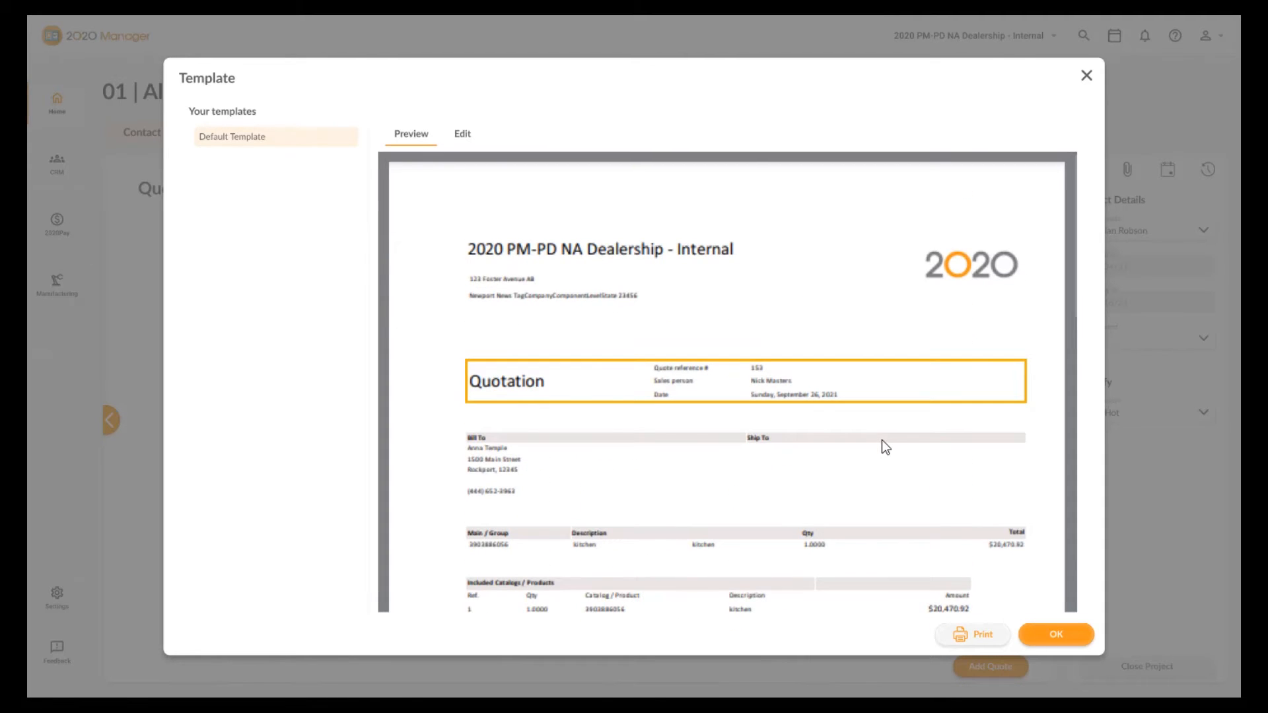
{"action": "left_click", "coordinate": [463, 135]}
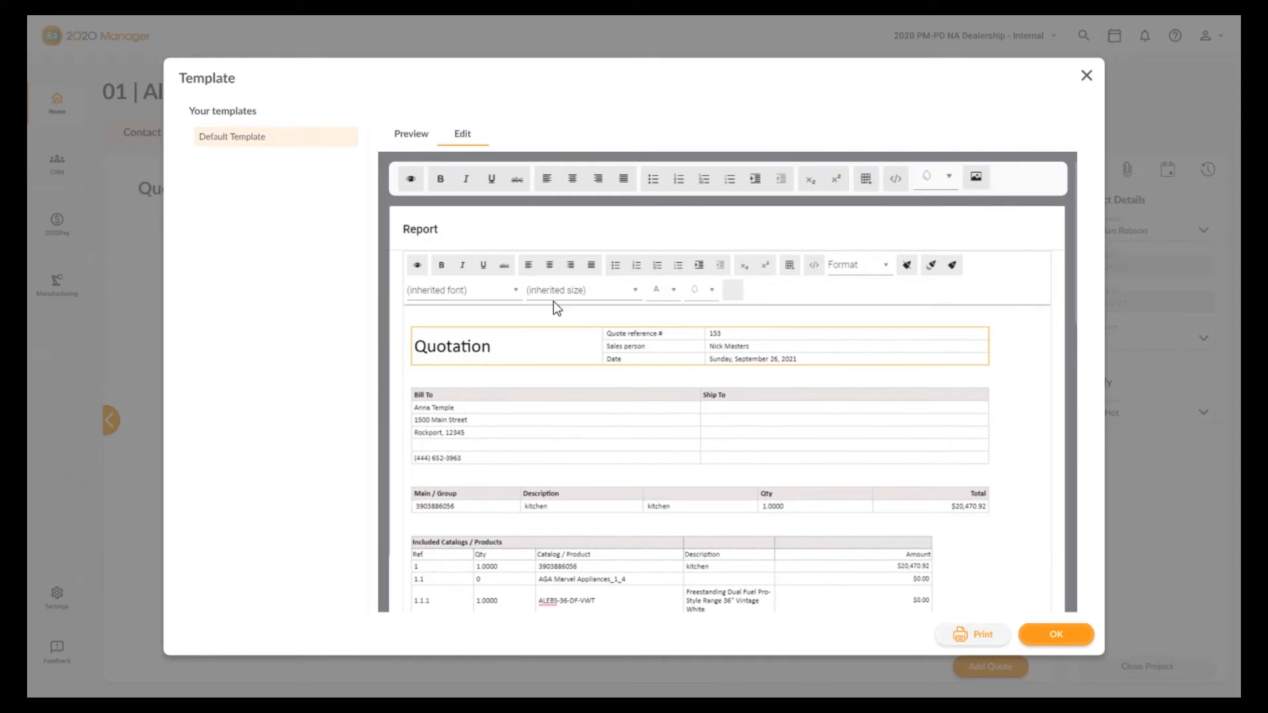
{"action": "scroll", "coordinate": [774, 410], "scroll_direction": "down", "scroll_amount": 1}
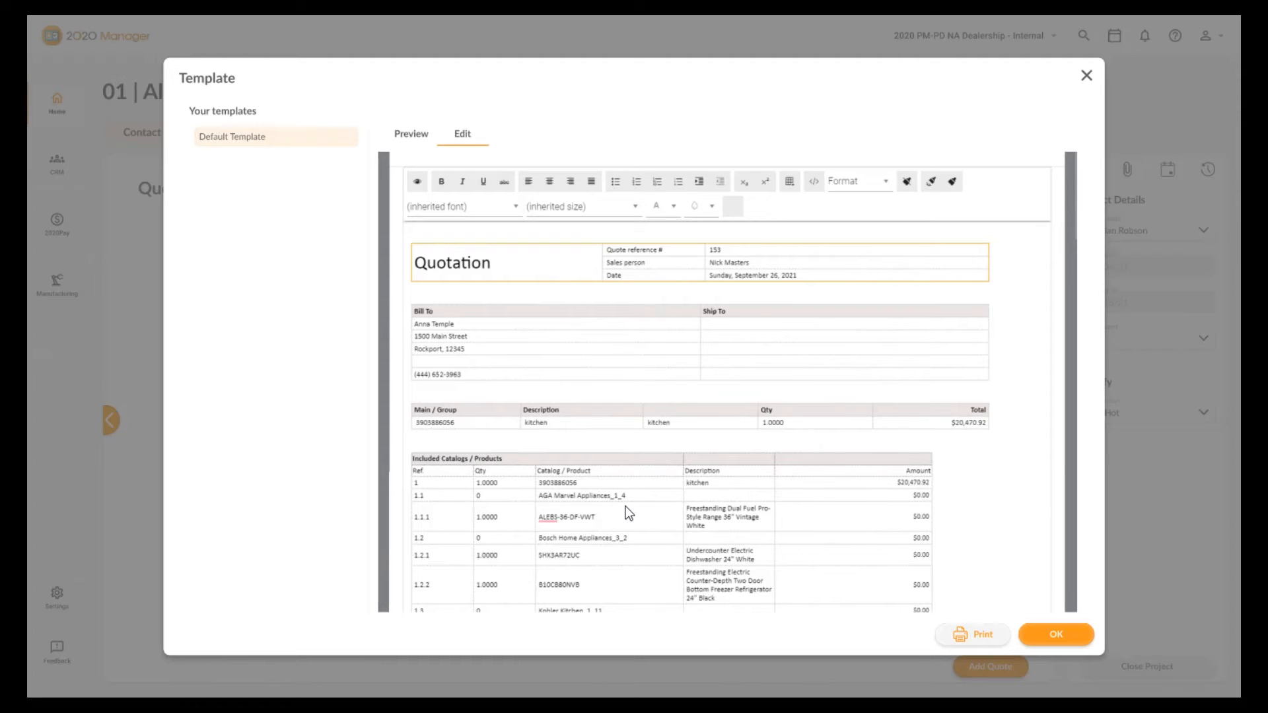
{"action": "left_click", "coordinate": [411, 136]}
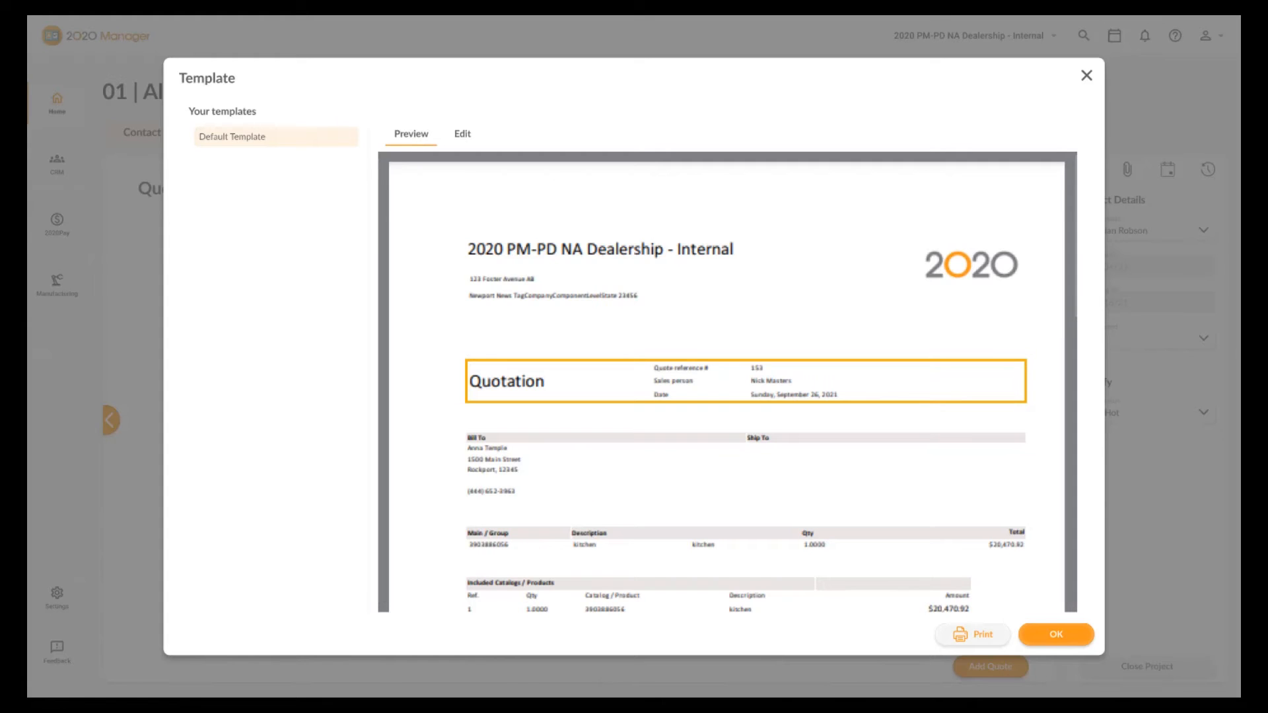
{"action": "left_click", "coordinate": [1054, 635]}
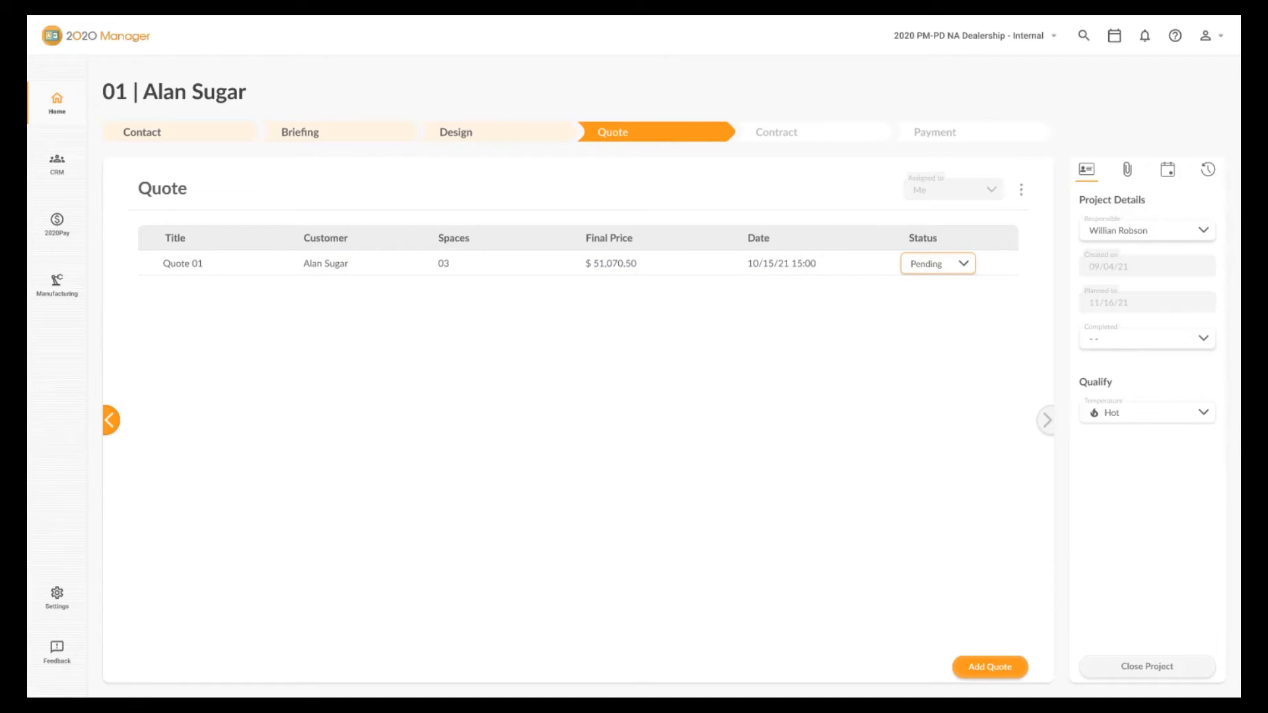
Set the quote's status to Approved.
{"action": "left_click", "coordinate": [960, 267]}
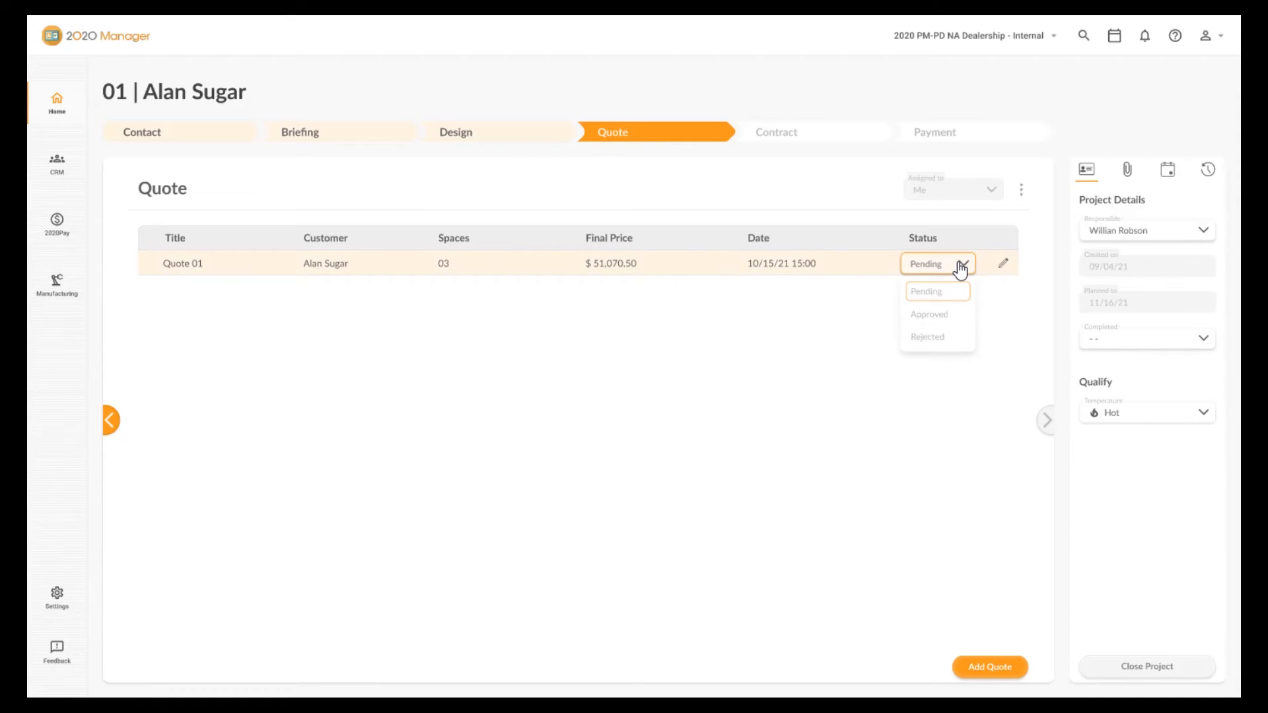
{"action": "left_click", "coordinate": [948, 321]}
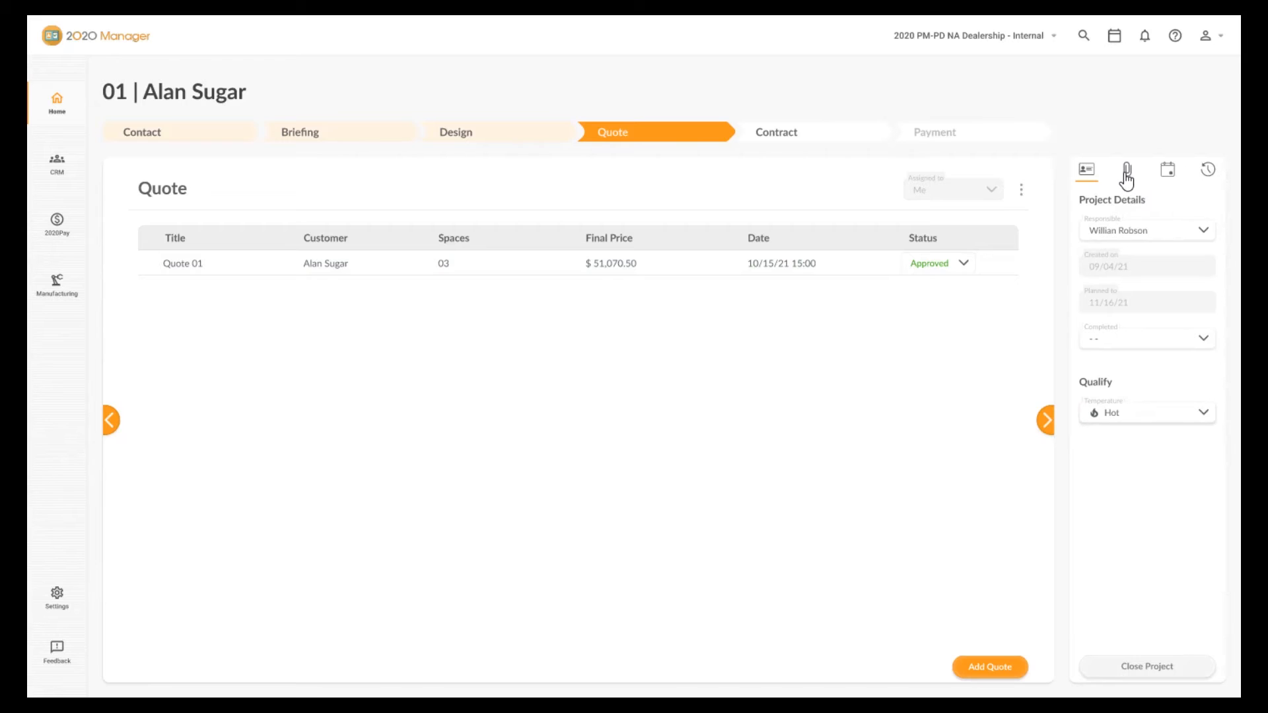
Move to the Contract stage, generate a contract, review its template preview, and accept it.
{"action": "left_click", "coordinate": [1041, 422]}
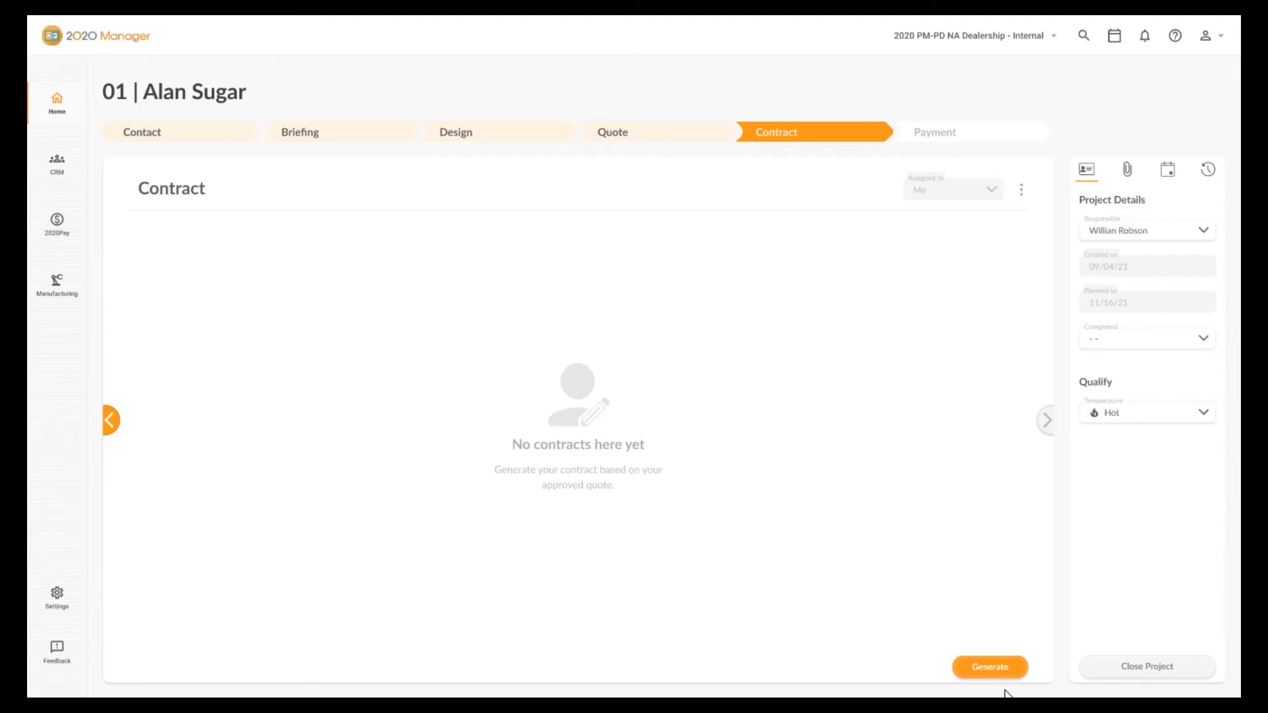
{"action": "left_click", "coordinate": [973, 669]}
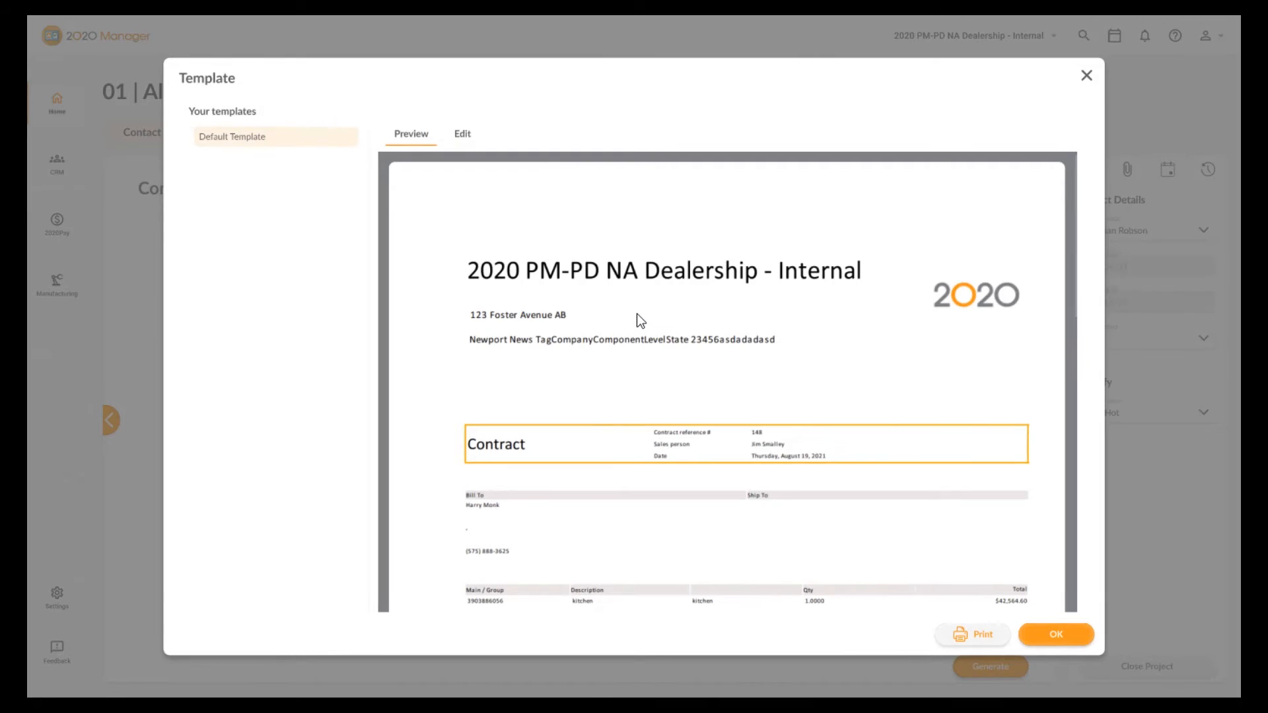
{"action": "scroll", "coordinate": [637, 317], "scroll_direction": "down", "scroll_amount": 5}
{"action": "scroll", "coordinate": [671, 343], "scroll_direction": "down", "scroll_amount": 3}
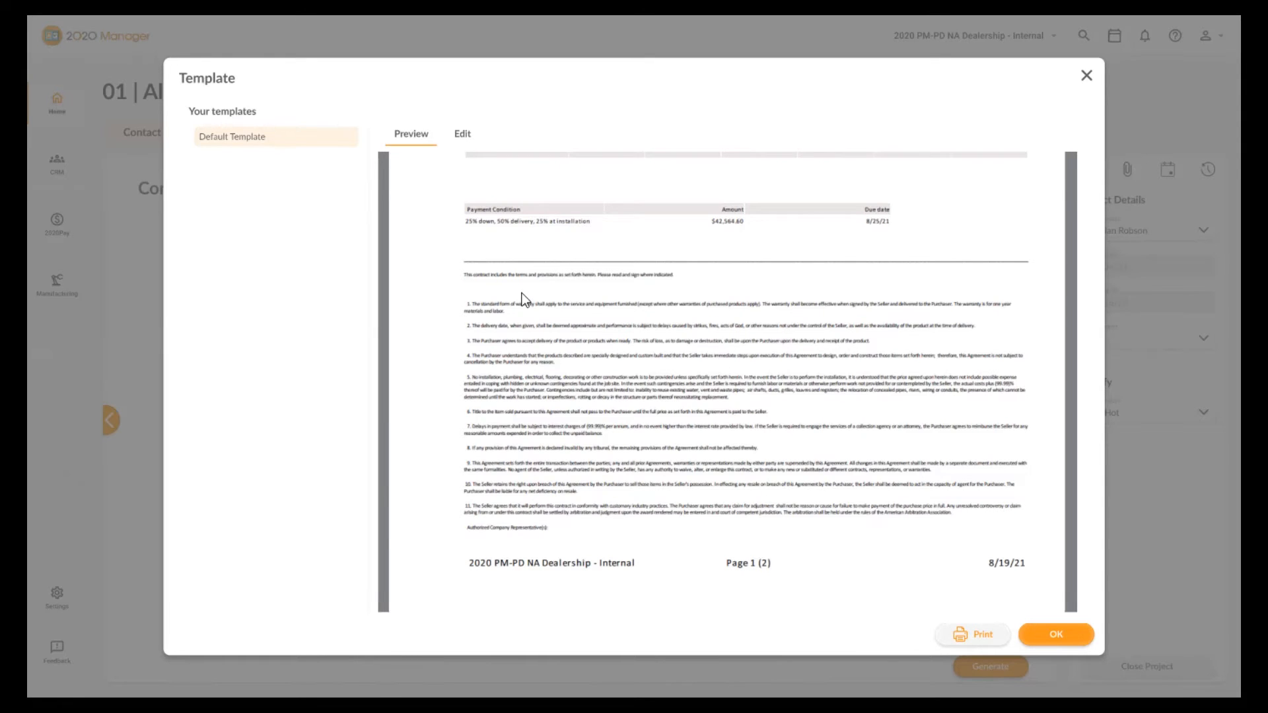
{"action": "scroll", "coordinate": [522, 299], "scroll_direction": "down", "scroll_amount": 6}
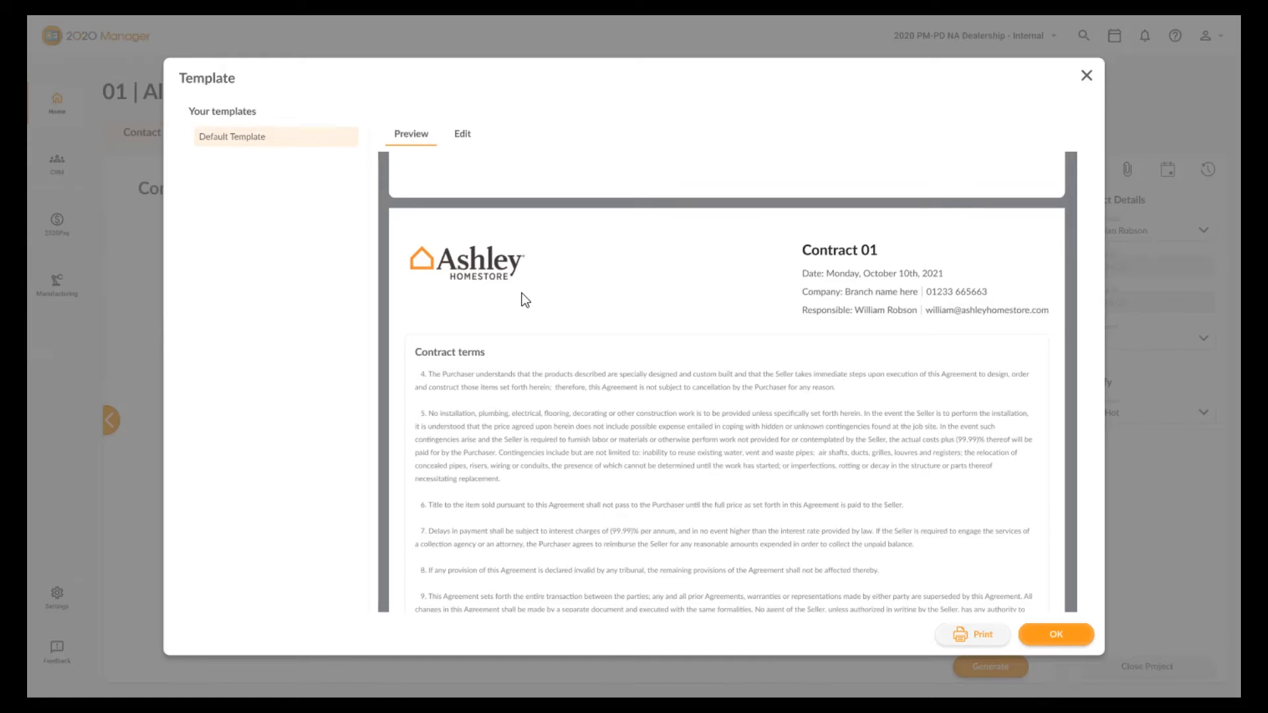
{"action": "left_click", "coordinate": [1050, 634]}
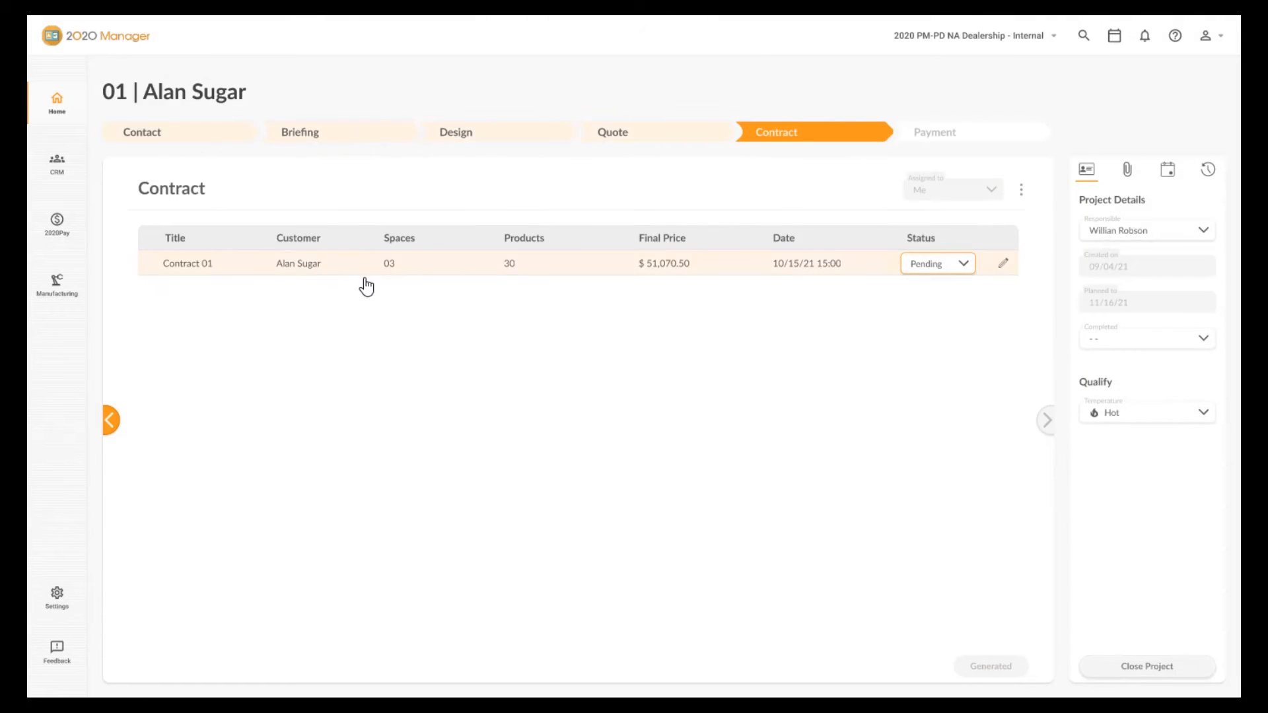
Set the contract's status to Signed and advance to the Payment stage.
{"action": "left_click", "coordinate": [963, 269]}
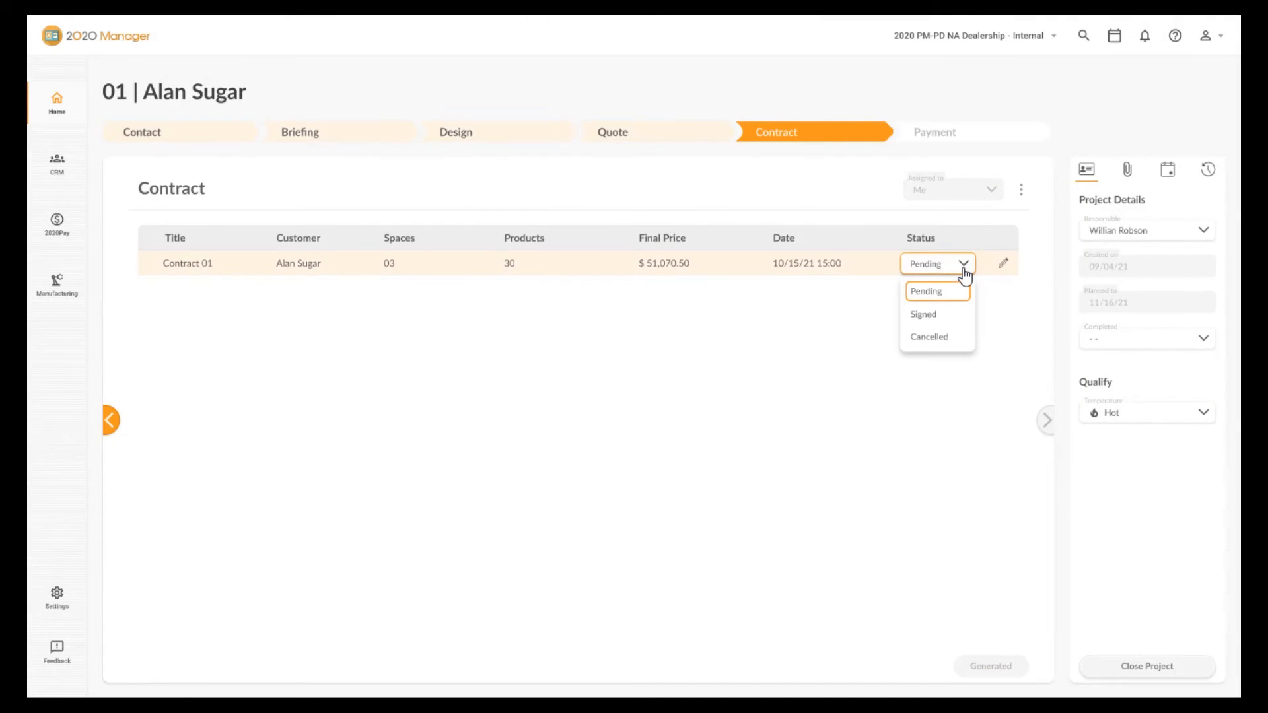
{"action": "left_click", "coordinate": [938, 315]}
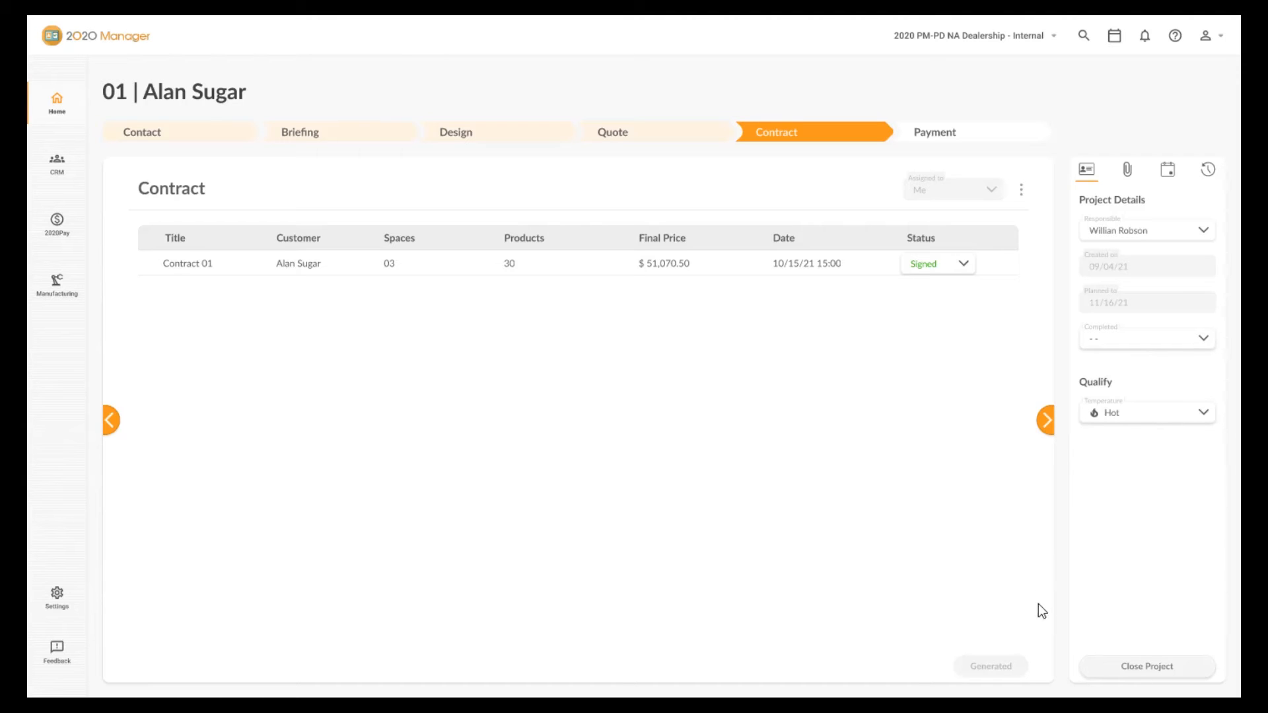
{"action": "left_click", "coordinate": [1049, 423]}
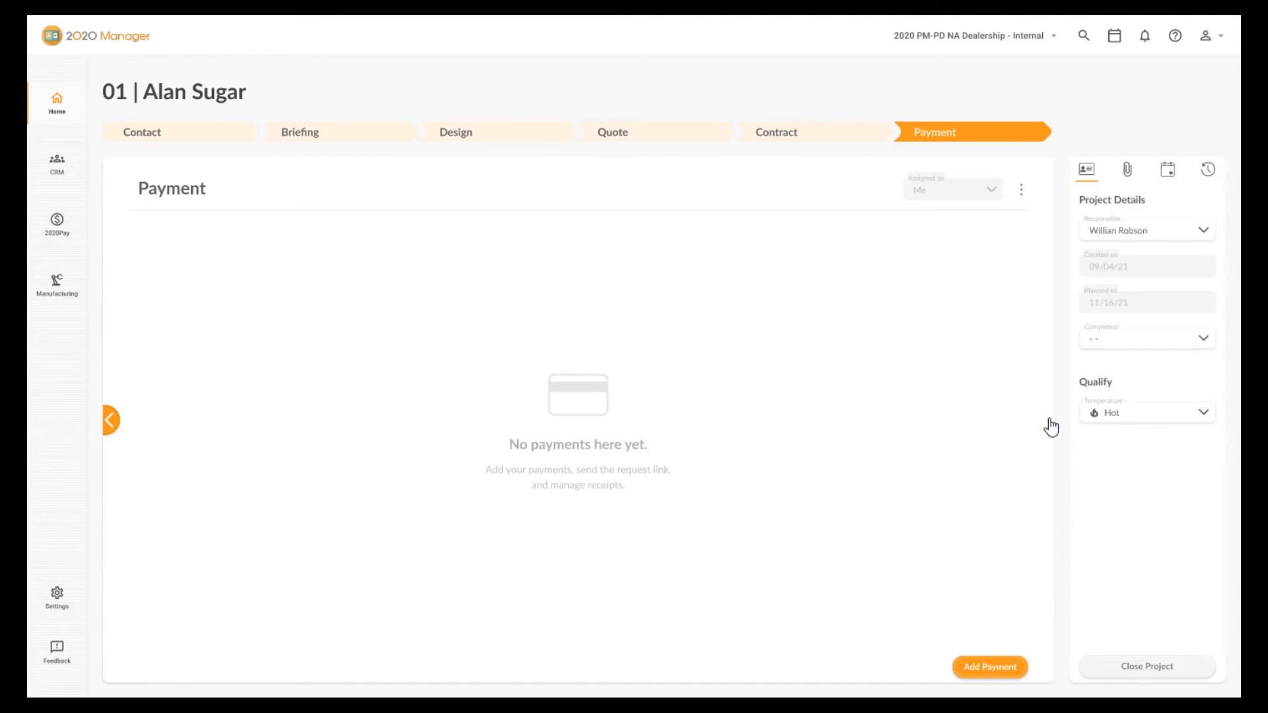
Add payments choosing Cash for installment 01 and Credit Card for installments 02 and 03, then generate the payments.
{"action": "left_click", "coordinate": [981, 673]}
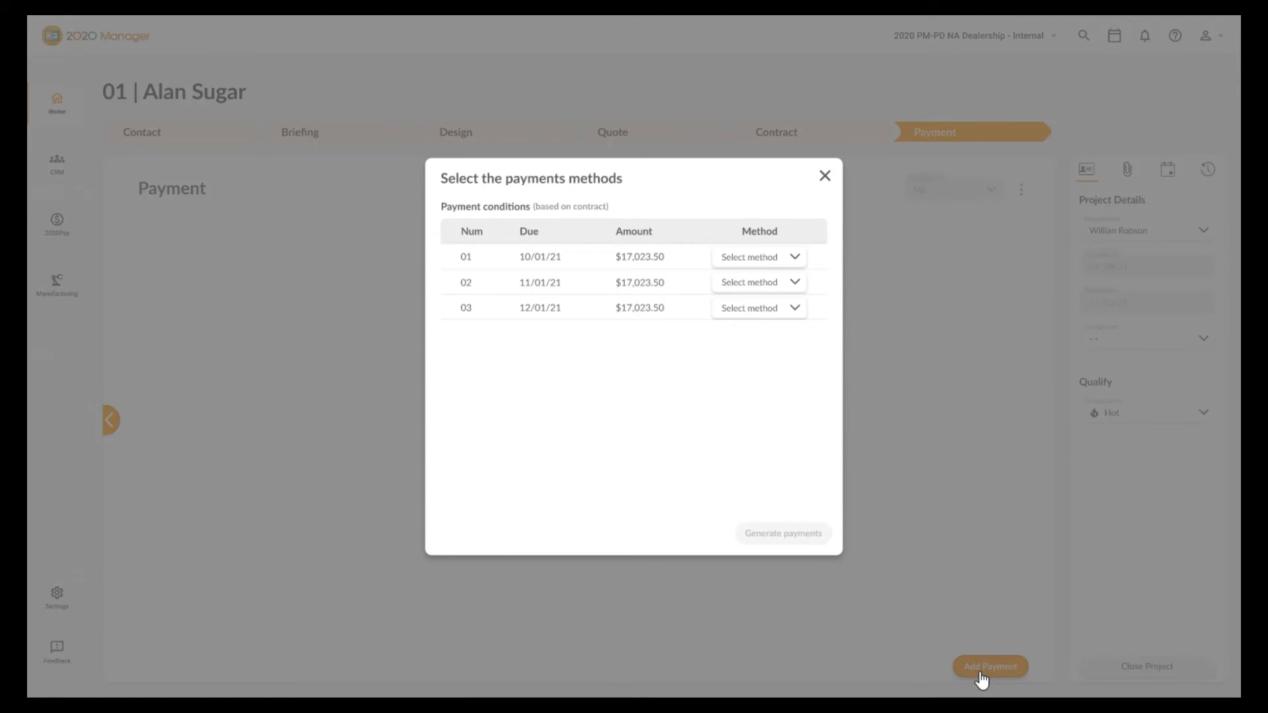
{"action": "left_click", "coordinate": [746, 259]}
{"action": "left_click", "coordinate": [736, 348]}
{"action": "left_click", "coordinate": [764, 288]}
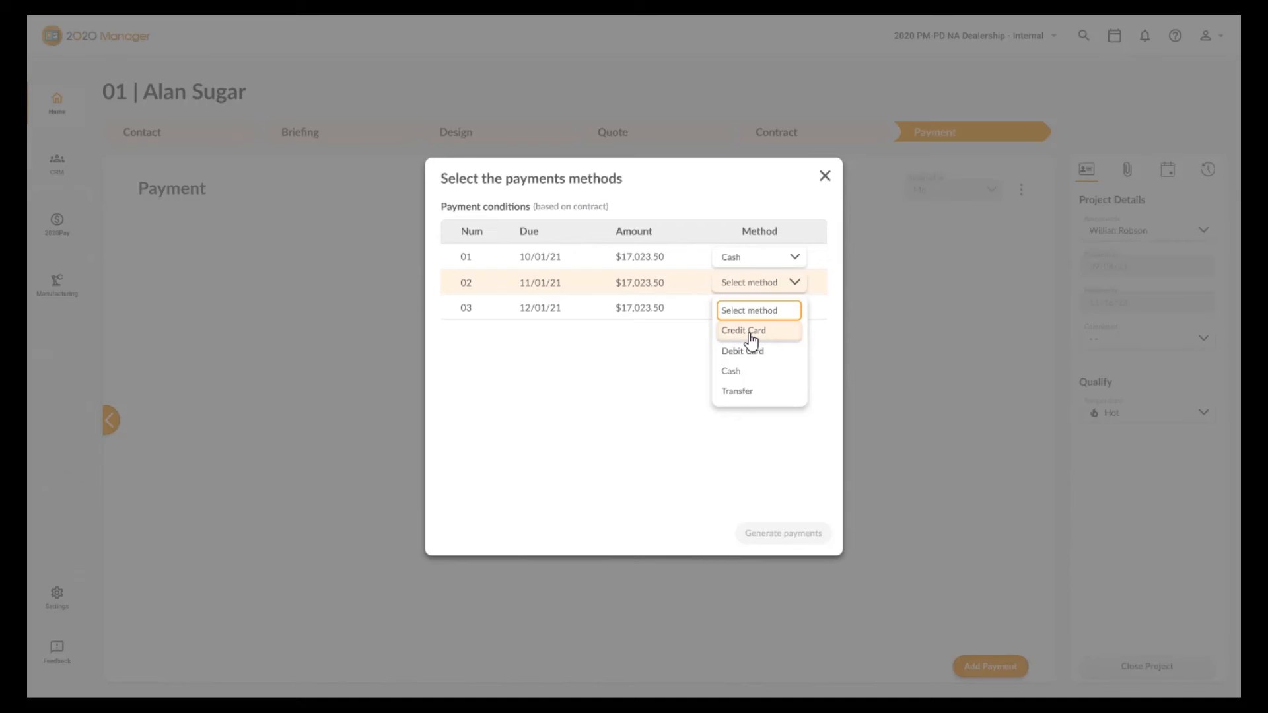
{"action": "left_click", "coordinate": [747, 329]}
{"action": "left_click", "coordinate": [758, 313]}
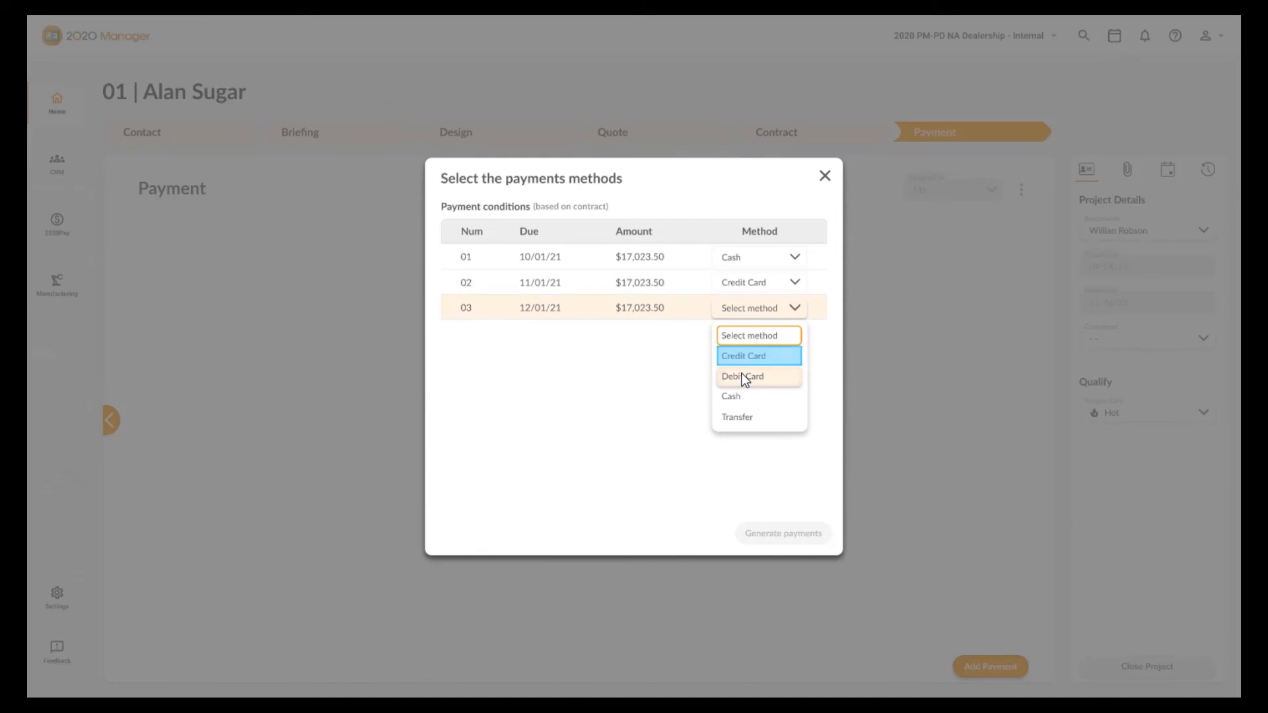
{"action": "left_click", "coordinate": [750, 357]}
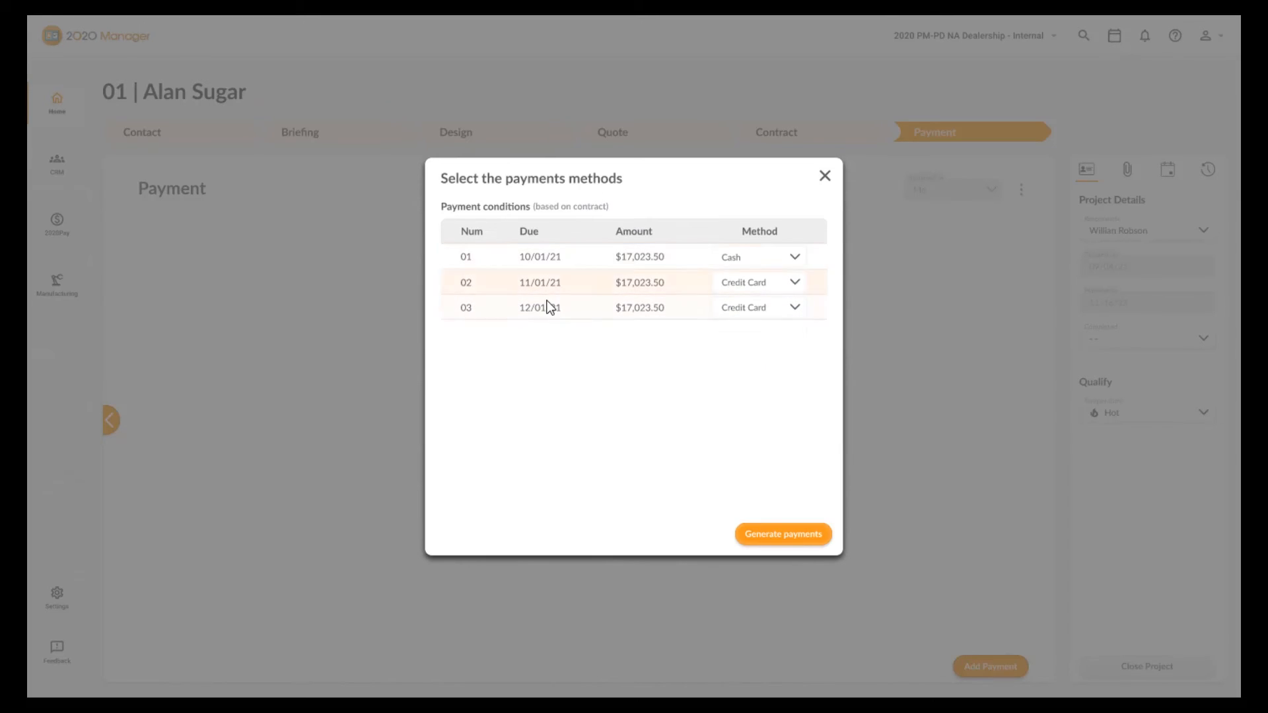
{"action": "left_click", "coordinate": [790, 535]}
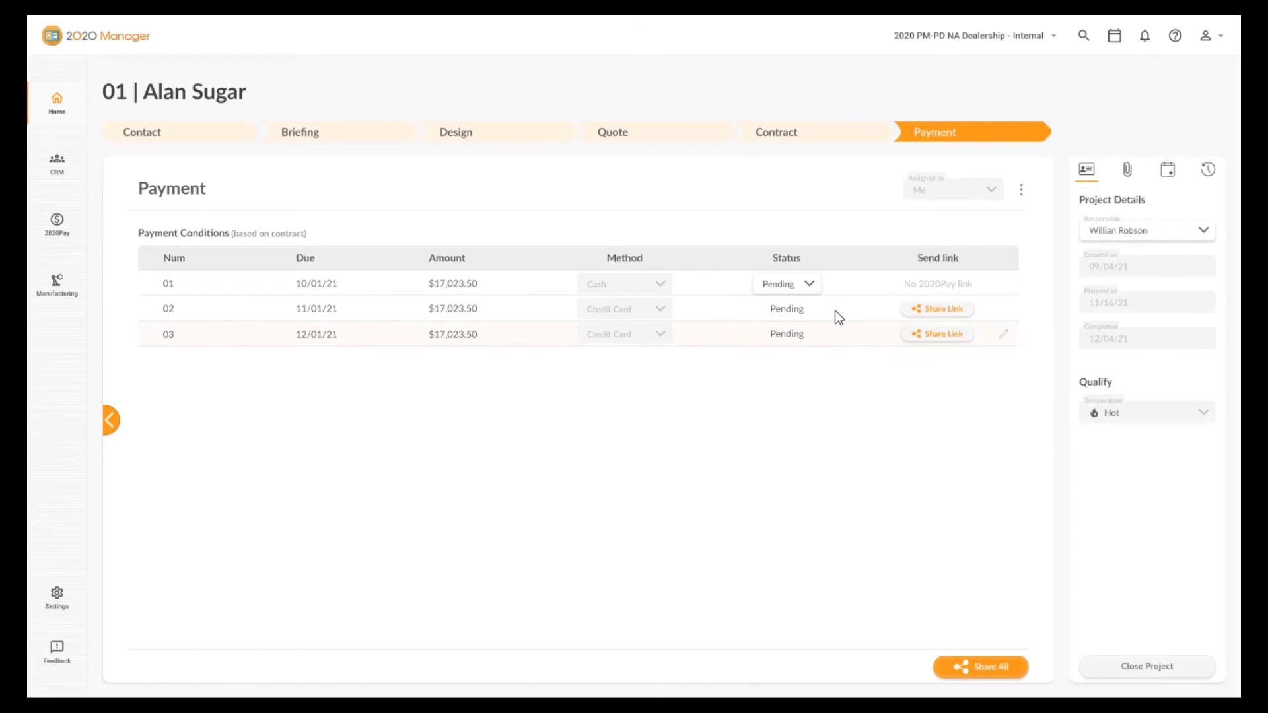
Mark the first payment as Paid and send the second installment's payment link by email.
{"action": "left_click", "coordinate": [814, 291]}
{"action": "left_click", "coordinate": [773, 341]}
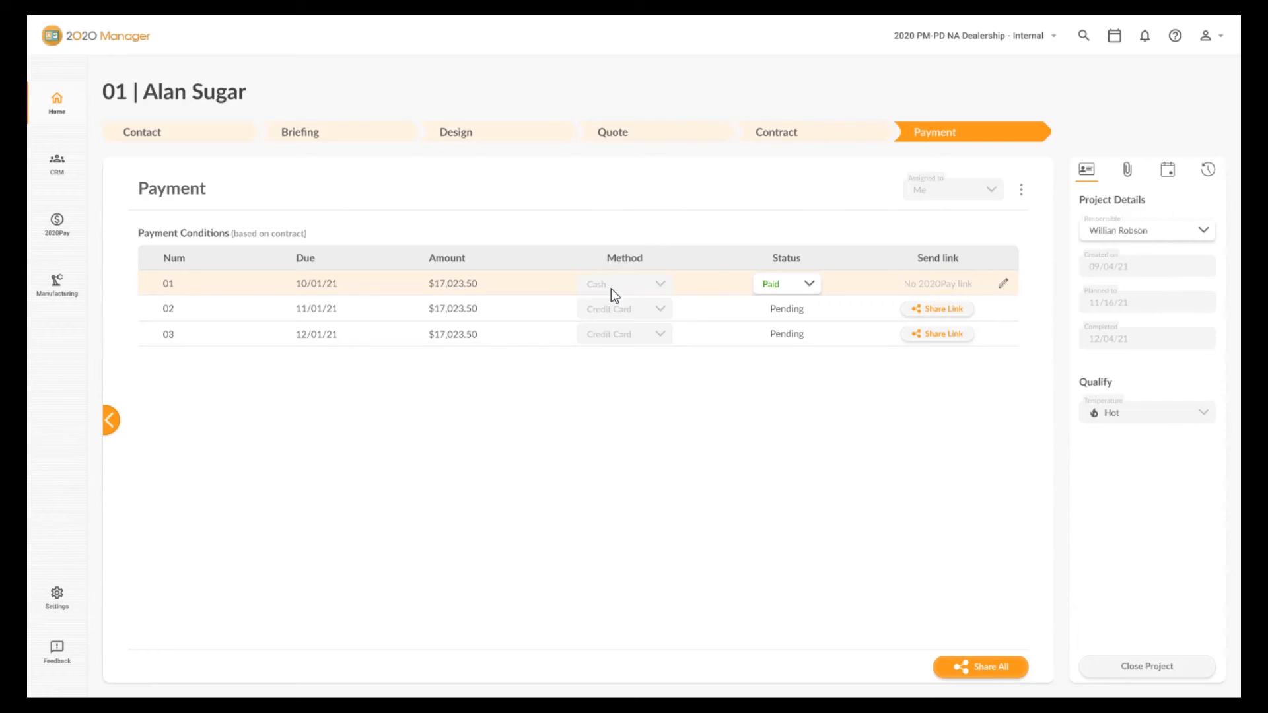
{"action": "left_click", "coordinate": [944, 311]}
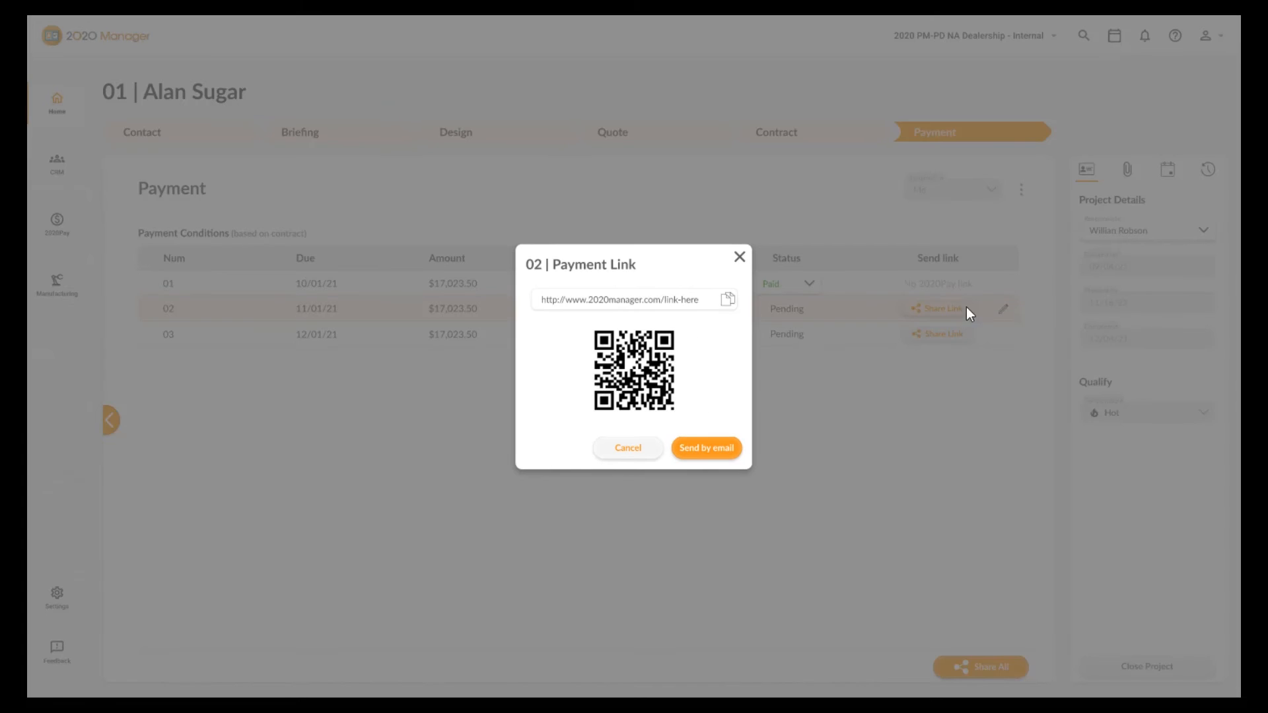
{"action": "left_click", "coordinate": [706, 446]}
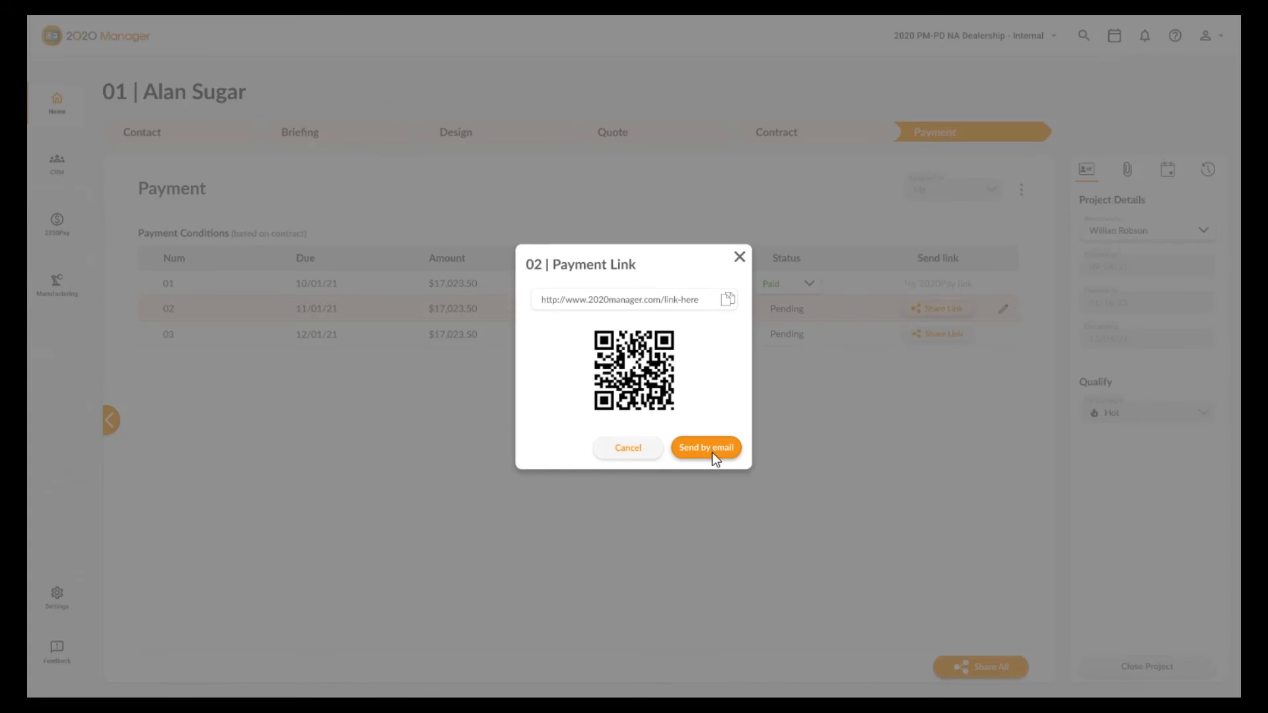